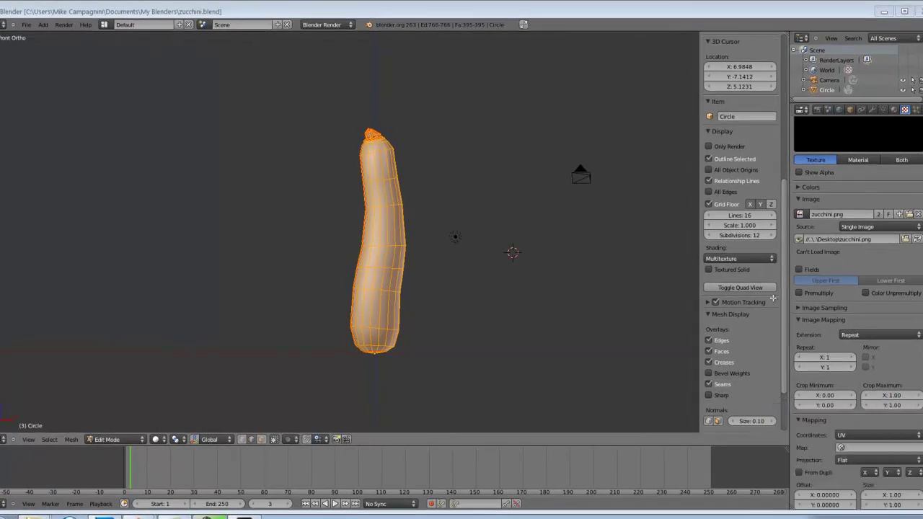
- Install the ASE v2-01.py add-on from the Desktop through User Preferences
{"action": "left_click", "coordinate": [33, 28]}
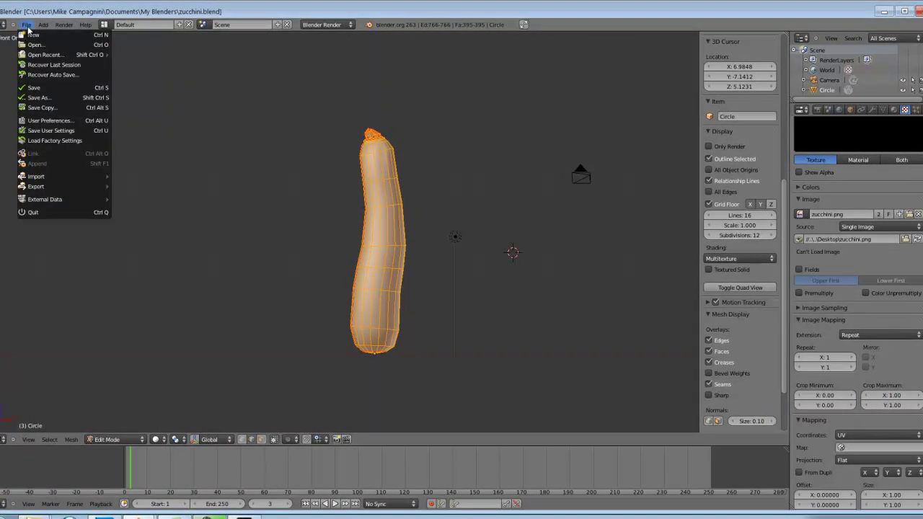
{"action": "left_click", "coordinate": [63, 121]}
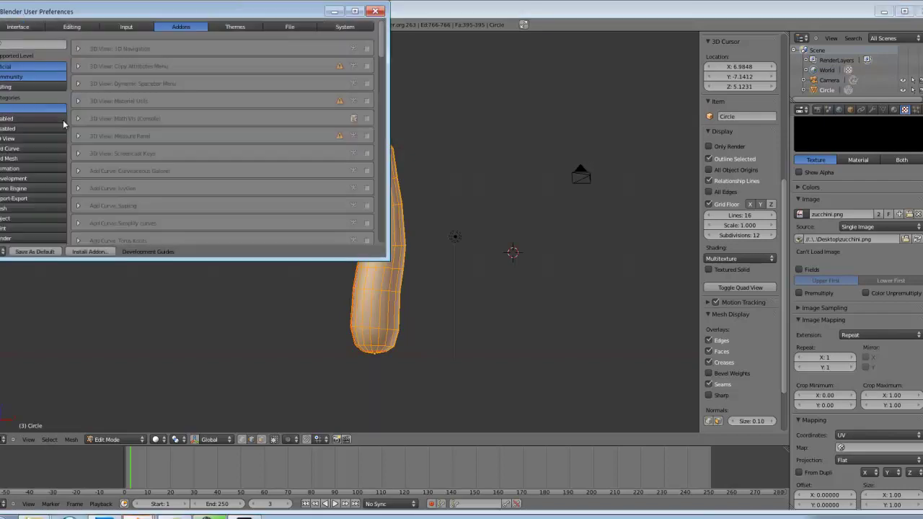
{"action": "left_click_drag", "start_coordinate": [148, 13], "coordinate": [358, 128]}
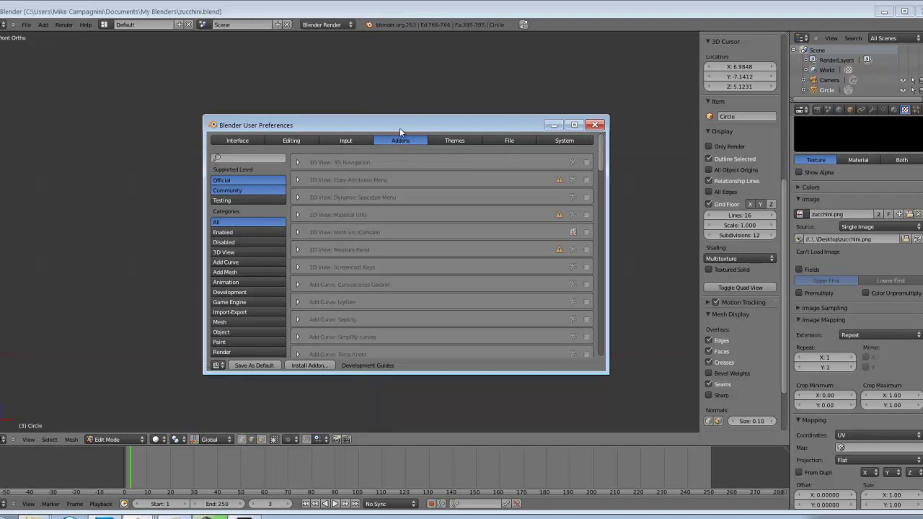
{"action": "left_click", "coordinate": [312, 366]}
{"action": "left_click", "coordinate": [233, 252]}
{"action": "double_click", "coordinate": [367, 197]}
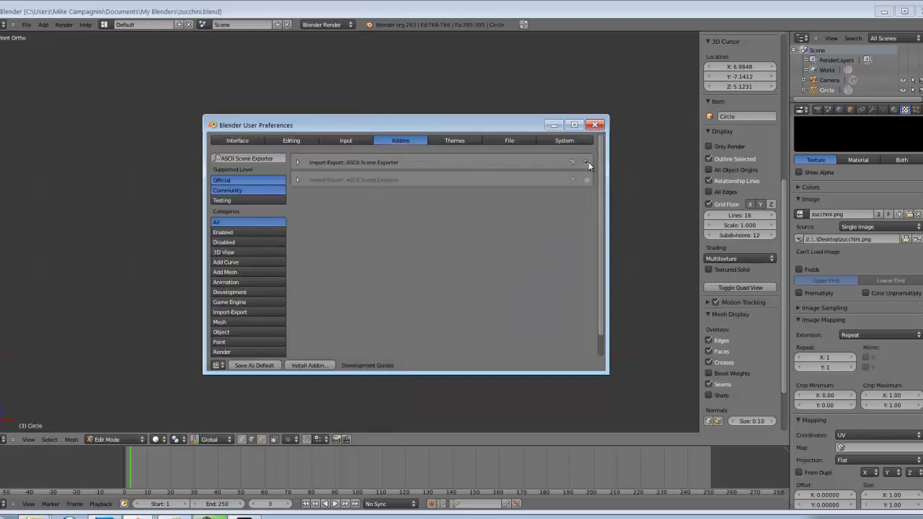
- Enable the ASCII Scene Exporter and remove the duplicate exporter entry
{"action": "left_click", "coordinate": [586, 162]}
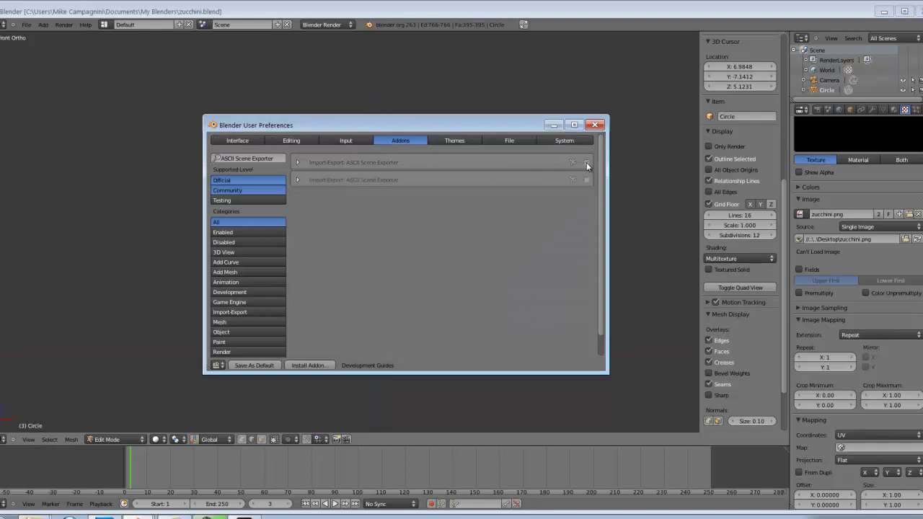
{"action": "left_click", "coordinate": [300, 179]}
{"action": "left_click", "coordinate": [378, 247]}
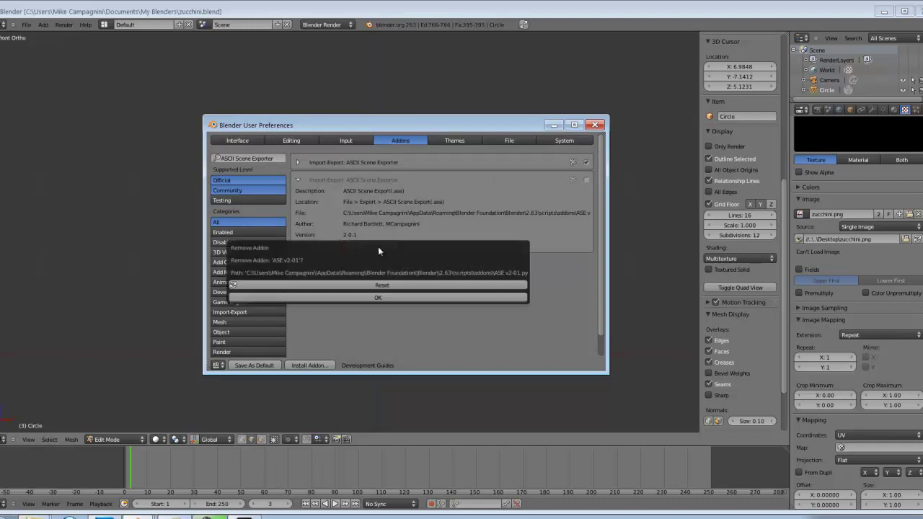
{"action": "left_click", "coordinate": [373, 298]}
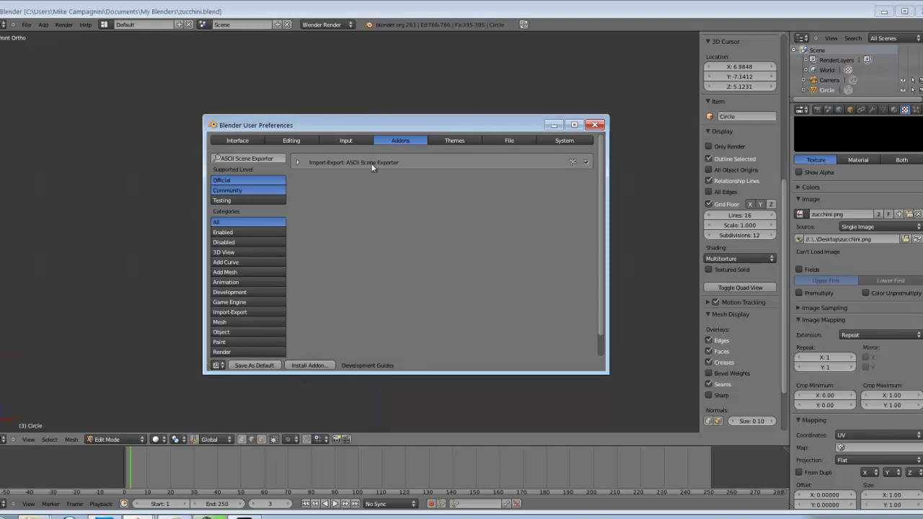
- Close preferences and orbit from Front Ortho to a raised three-quarter User Ortho view of the zucchini
{"action": "left_click", "coordinate": [595, 125]}
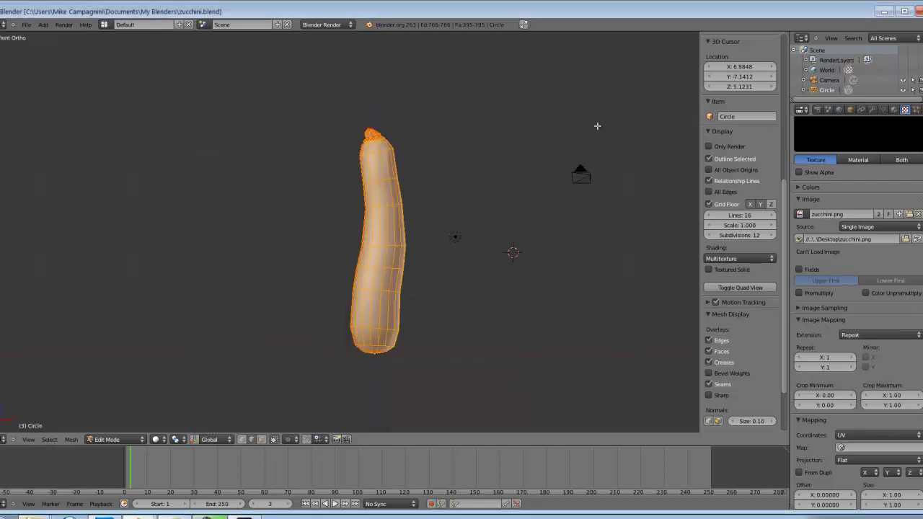
{"action": "middle_click_drag", "start_coordinate": [243, 235], "coordinate": [446, 292]}
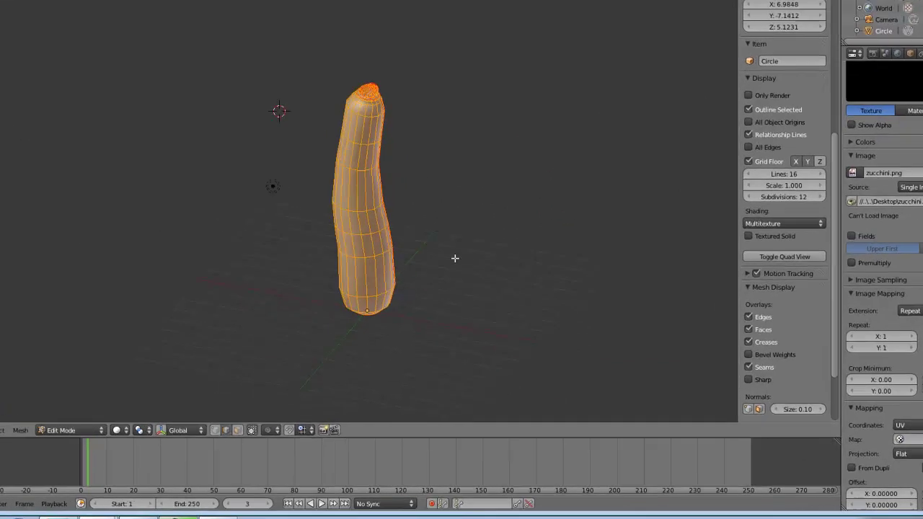
{"action": "middle_click_drag", "start_coordinate": [455, 258], "coordinate": [519, 261]}
{"action": "middle_click_drag", "start_coordinate": [542, 197], "coordinate": [444, 221]}
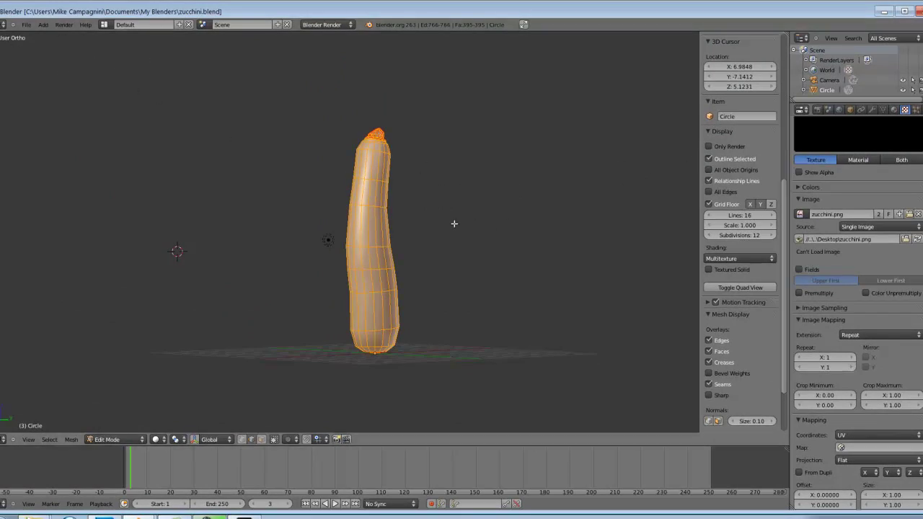
- Deselect every vertex of the zucchini mesh
{"action": "key", "text": "a"}
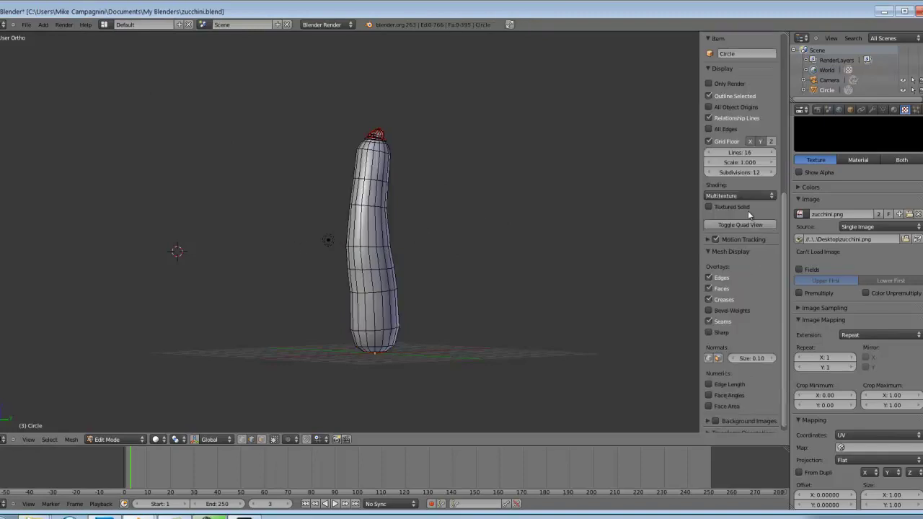
{"action": "scroll", "coordinate": [748, 214], "scroll_direction": "down", "scroll_amount": 1}
{"action": "scroll", "coordinate": [750, 333], "scroll_direction": "up", "scroll_amount": 2}
{"action": "key", "text": "n"}
{"action": "key", "text": "n"}
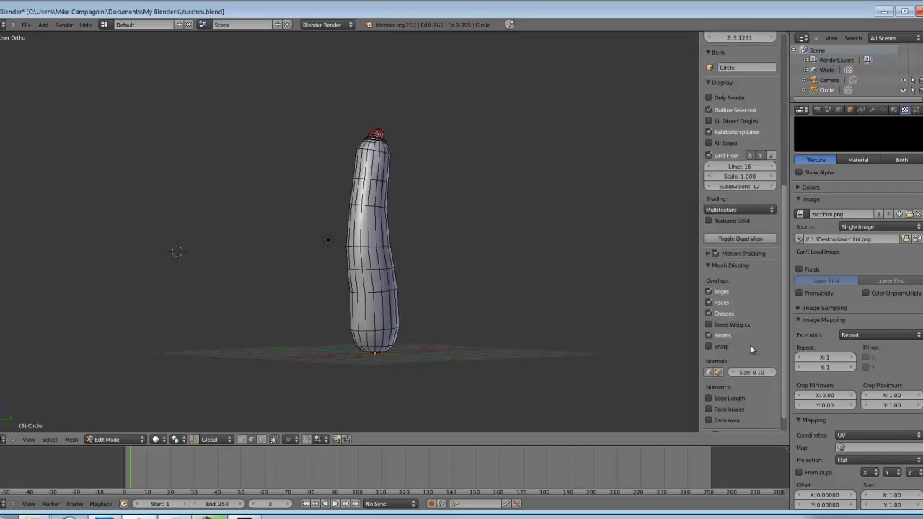
{"action": "scroll", "coordinate": [756, 285], "scroll_direction": "up", "scroll_amount": 3}
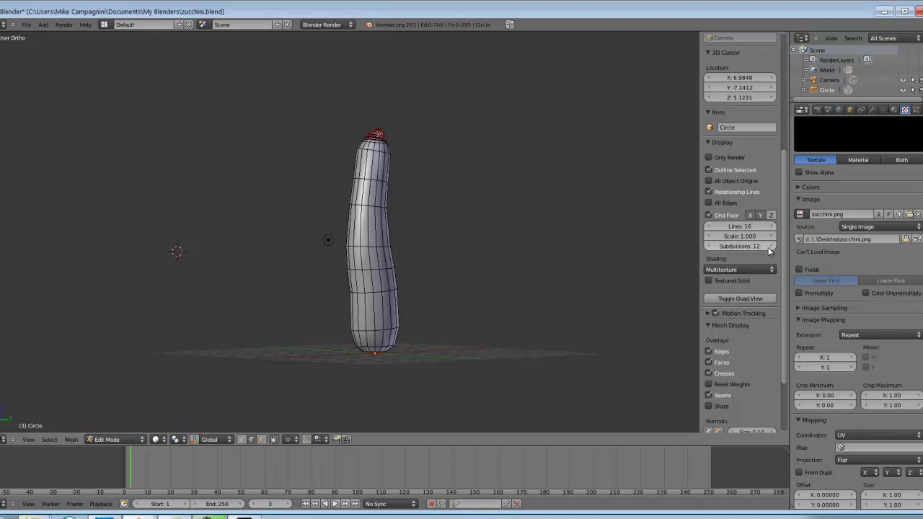
- Switch to Front Ortho and pan and zoom to frame the zucchini, camera and lamp
{"action": "key", "text": "KP_1"}
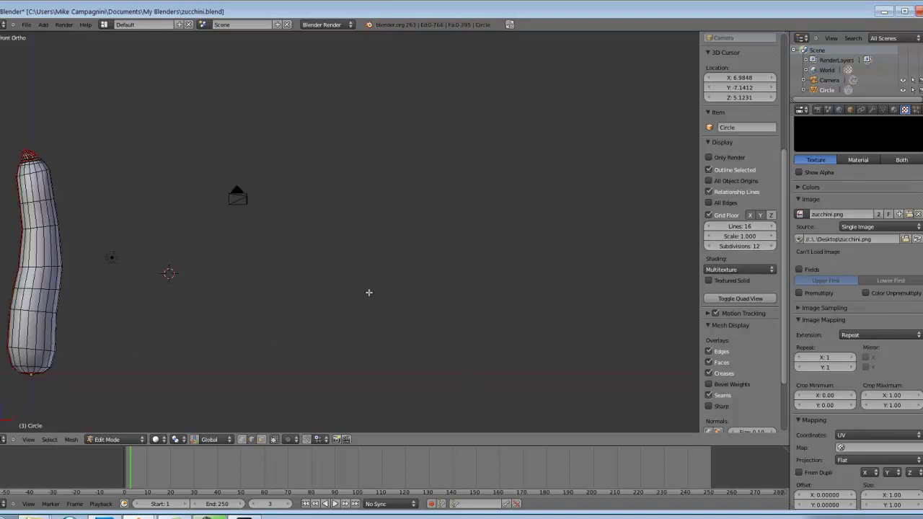
{"action": "middle_click_drag", "start_coordinate": [125, 322], "coordinate": [431, 255], "text": "shift"}
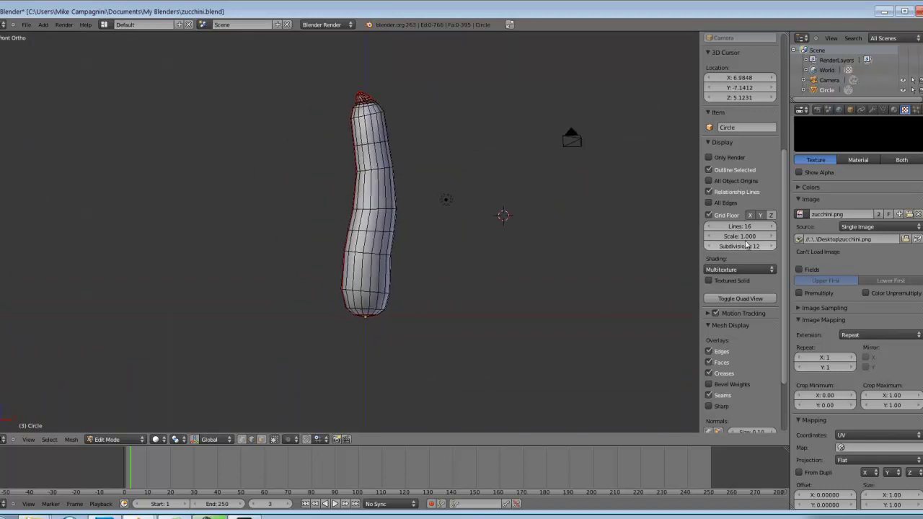
{"action": "scroll", "coordinate": [317, 217], "scroll_direction": "up", "scroll_amount": 2}
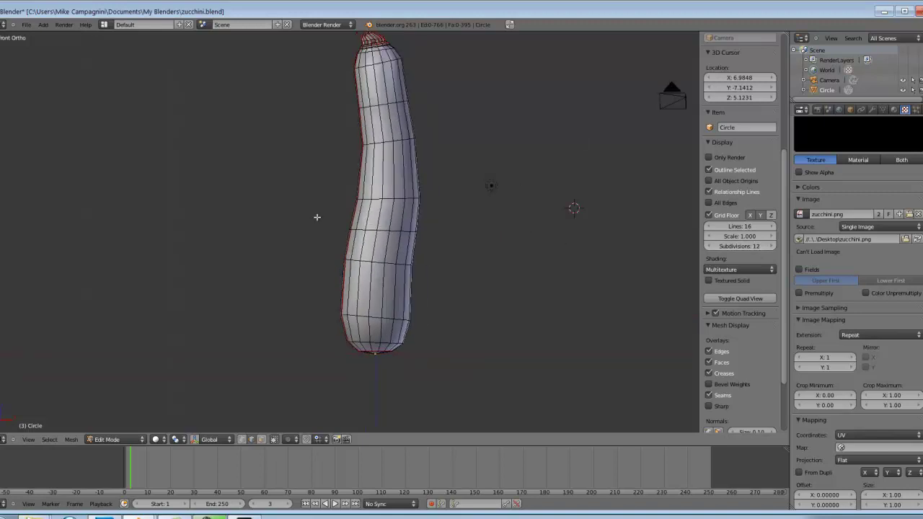
{"action": "scroll", "coordinate": [305, 329], "scroll_direction": "down", "scroll_amount": 1}
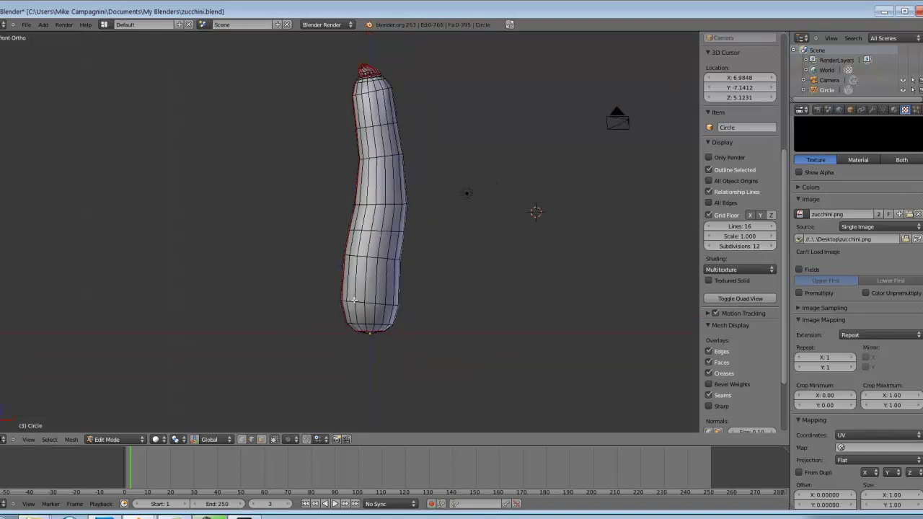
{"action": "scroll", "coordinate": [351, 302], "scroll_direction": "up", "scroll_amount": 3}
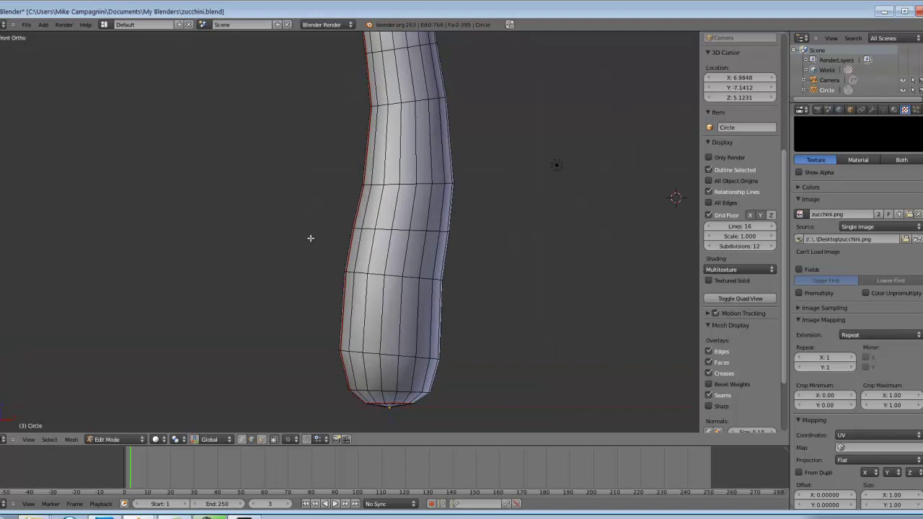
{"action": "scroll", "coordinate": [313, 235], "scroll_direction": "down", "scroll_amount": 3}
{"action": "scroll", "coordinate": [313, 233], "scroll_direction": "down", "scroll_amount": 3}
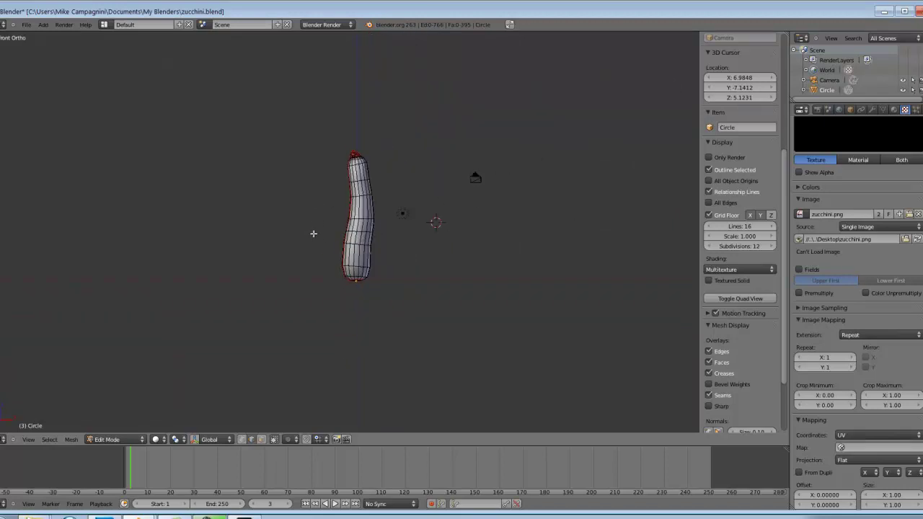
{"action": "scroll", "coordinate": [313, 233], "scroll_direction": "down", "scroll_amount": 2}
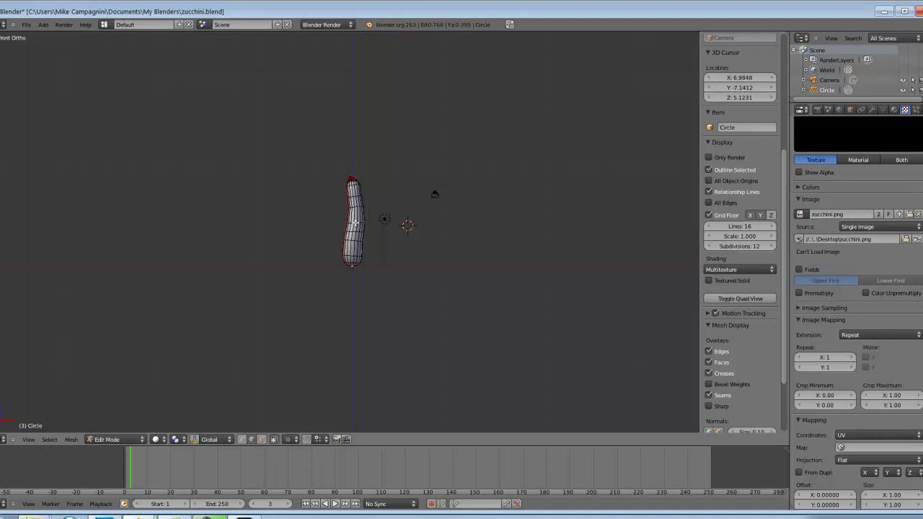
- Select the edge ring just below the zucchini's stem and apply Mark Sharp to it
{"action": "scroll", "coordinate": [415, 216], "scroll_direction": "up", "scroll_amount": 7}
{"action": "middle_click_drag", "start_coordinate": [453, 101], "coordinate": [437, 220]}
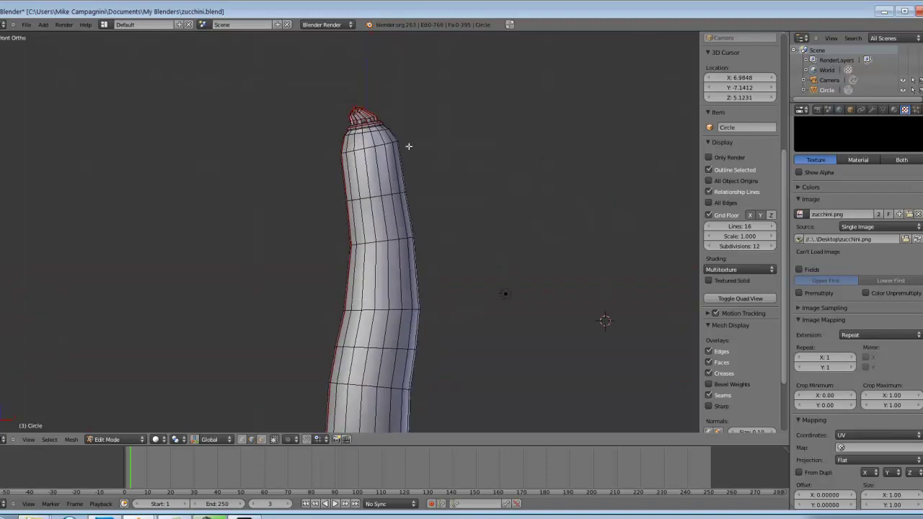
{"action": "middle_click_drag", "start_coordinate": [406, 144], "coordinate": [478, 186]}
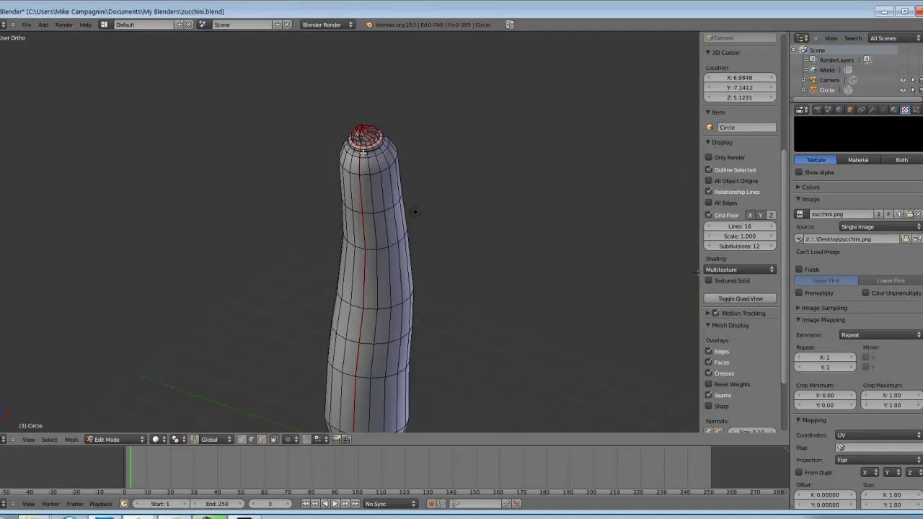
{"action": "scroll", "coordinate": [367, 170], "scroll_direction": "up", "scroll_amount": 4}
{"action": "scroll", "coordinate": [442, 101], "scroll_direction": "up", "scroll_amount": 3}
{"action": "scroll", "coordinate": [356, 379], "scroll_direction": "down", "scroll_amount": 3}
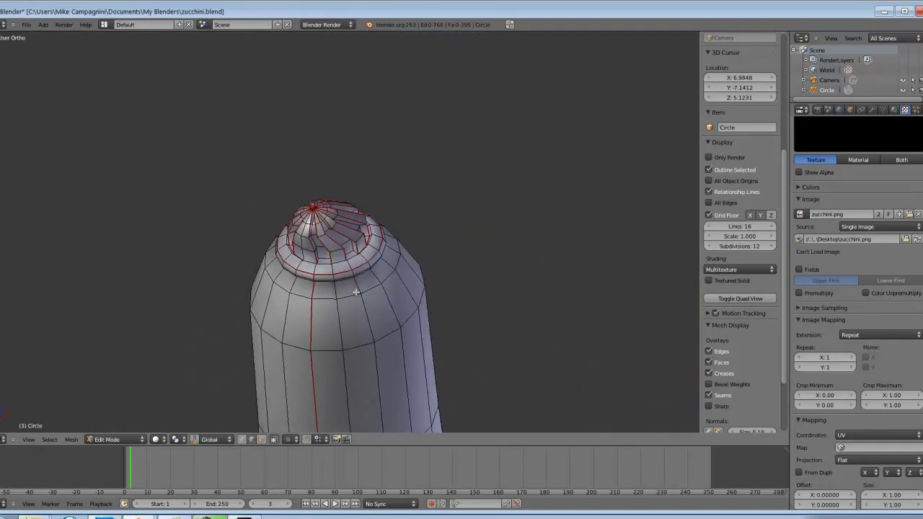
{"action": "middle_click_drag", "start_coordinate": [331, 293], "coordinate": [330, 272]}
{"action": "right_click", "coordinate": [320, 255], "text": "alt"}
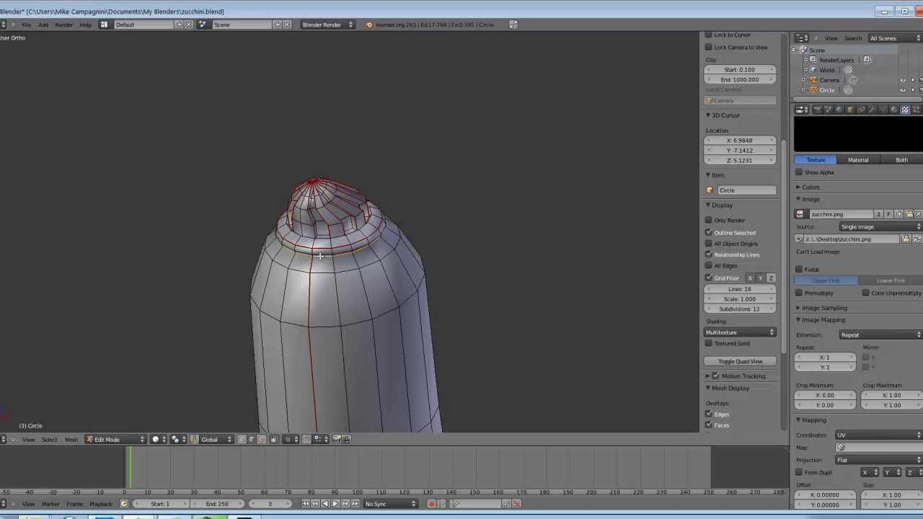
{"action": "key", "text": "ctrl+e"}
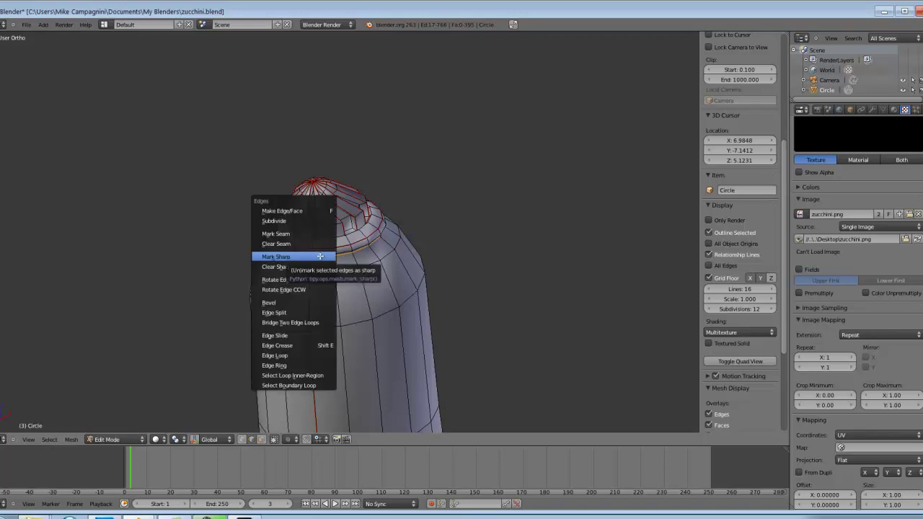
{"action": "left_click", "coordinate": [275, 256]}
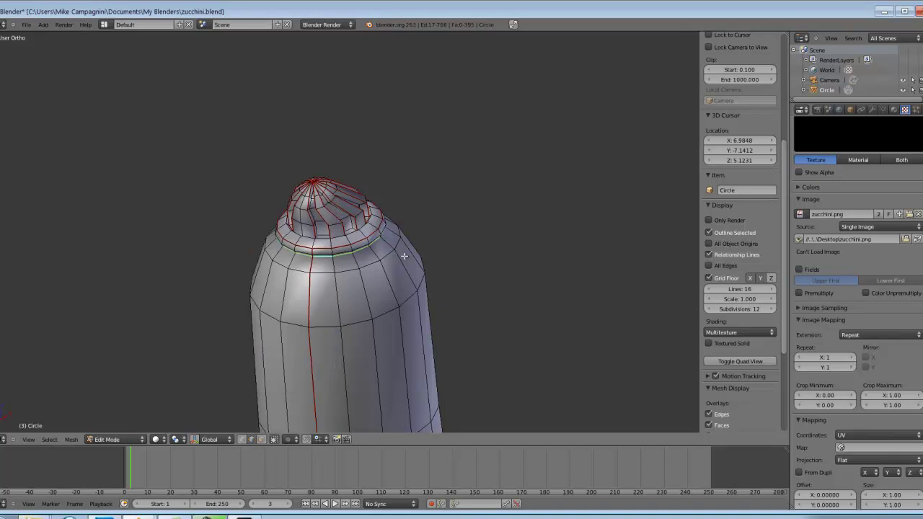
{"action": "middle_click_drag", "start_coordinate": [381, 283], "coordinate": [418, 178]}
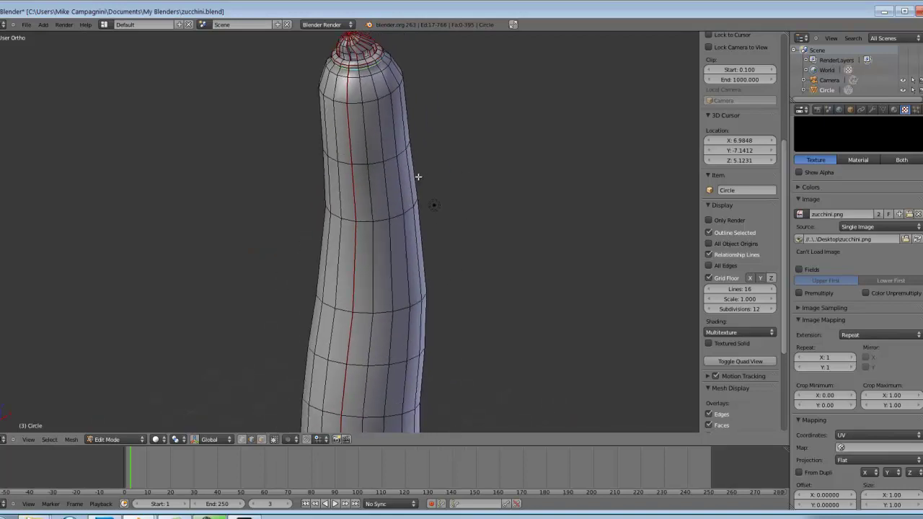
{"action": "scroll", "coordinate": [364, 186], "scroll_direction": "down", "scroll_amount": 4}
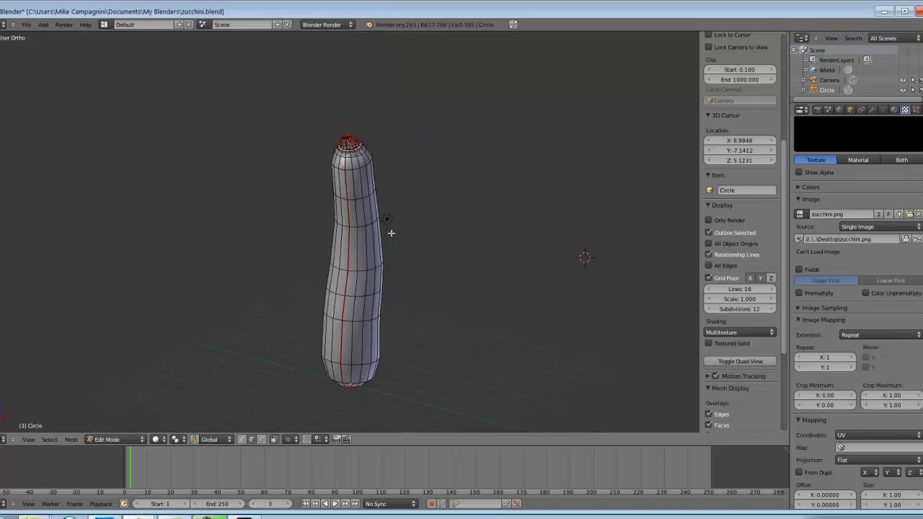
- In face select mode, pick two face strips down the stem cap, then deselect them
{"action": "scroll", "coordinate": [345, 135], "scroll_direction": "up", "scroll_amount": 5}
{"action": "scroll", "coordinate": [461, 216], "scroll_direction": "down", "scroll_amount": 2}
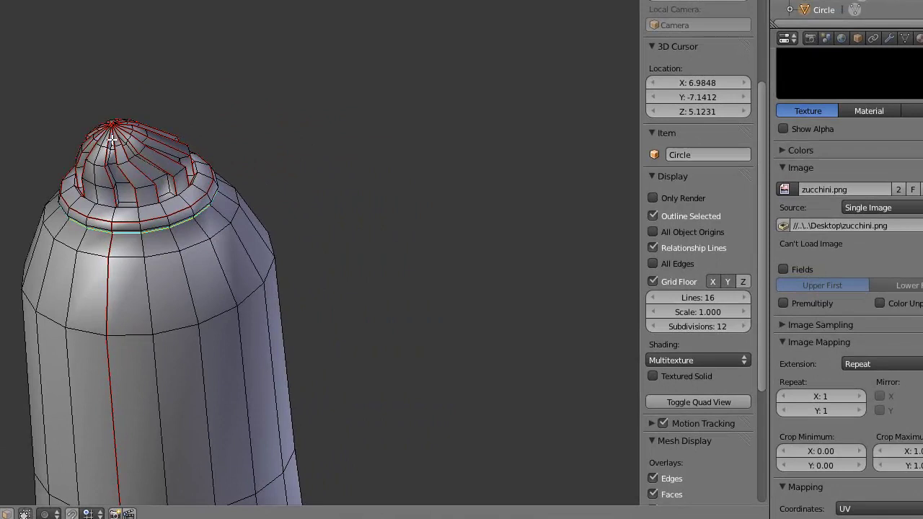
{"action": "scroll", "coordinate": [206, 188], "scroll_direction": "up", "scroll_amount": 3}
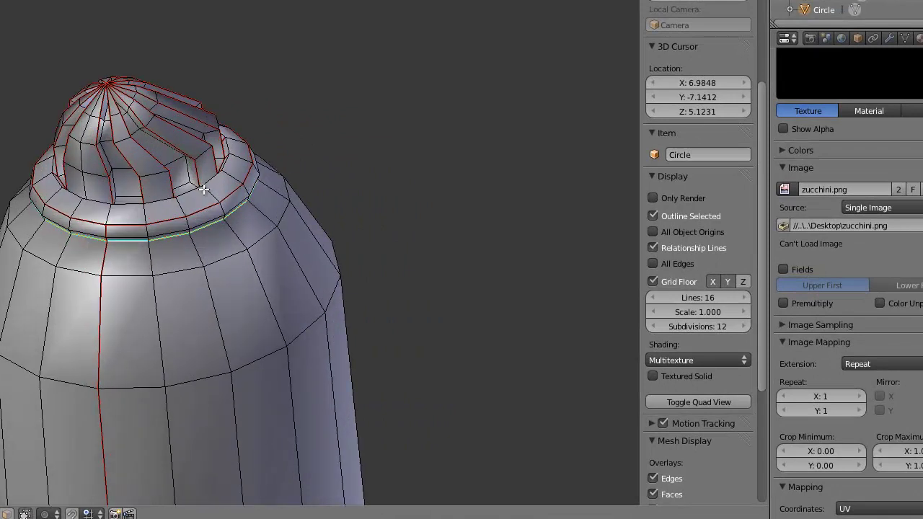
{"action": "scroll", "coordinate": [204, 214], "scroll_direction": "up", "scroll_amount": 3, "text": "shift"}
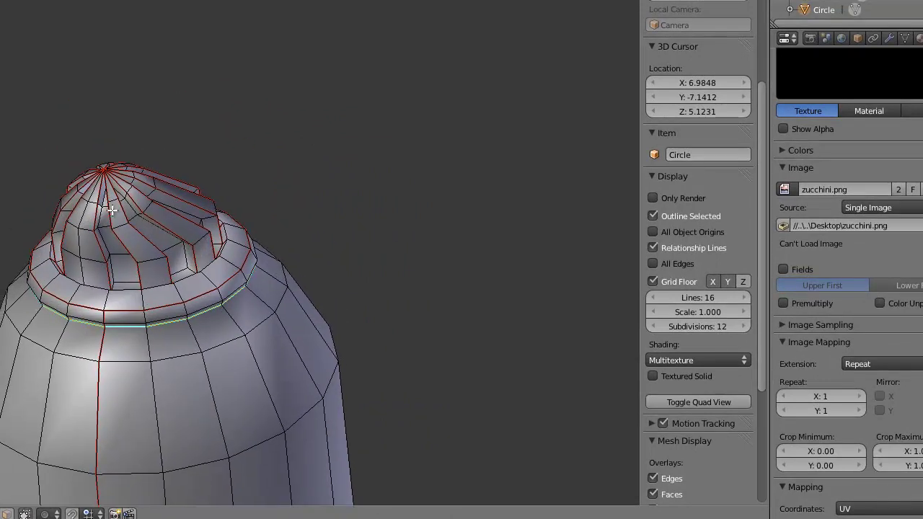
{"action": "key", "text": "ctrl+Tab"}
{"action": "left_click", "coordinate": [112, 210]}
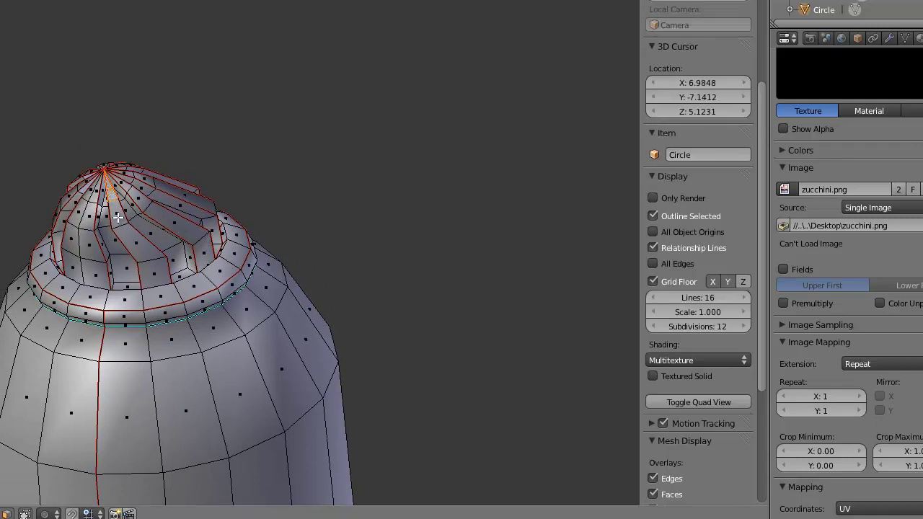
{"action": "right_click", "coordinate": [119, 228], "text": "shift"}
{"action": "right_click", "coordinate": [161, 273], "text": "ctrl"}
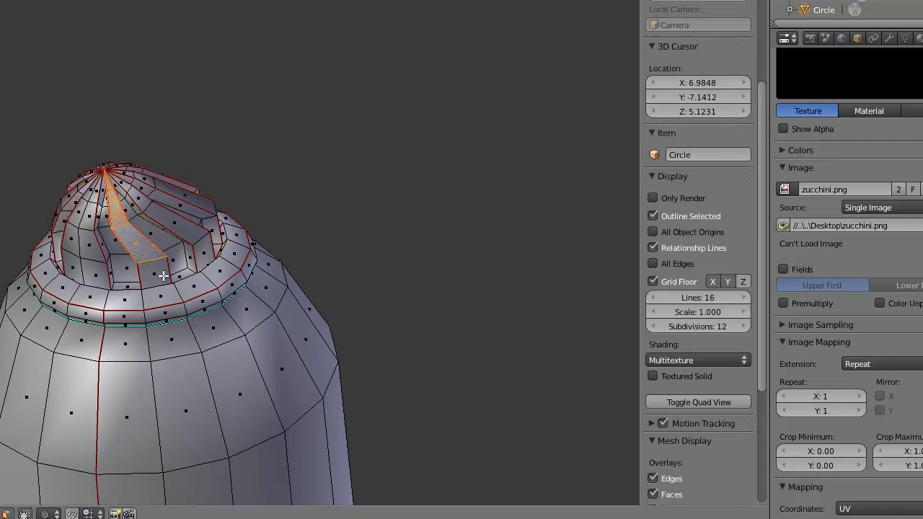
{"action": "right_click", "coordinate": [202, 256], "text": "shift"}
{"action": "right_click", "coordinate": [185, 226], "text": "ctrl"}
{"action": "right_click", "coordinate": [136, 196], "text": "ctrl"}
{"action": "right_click", "coordinate": [123, 183], "text": "ctrl"}
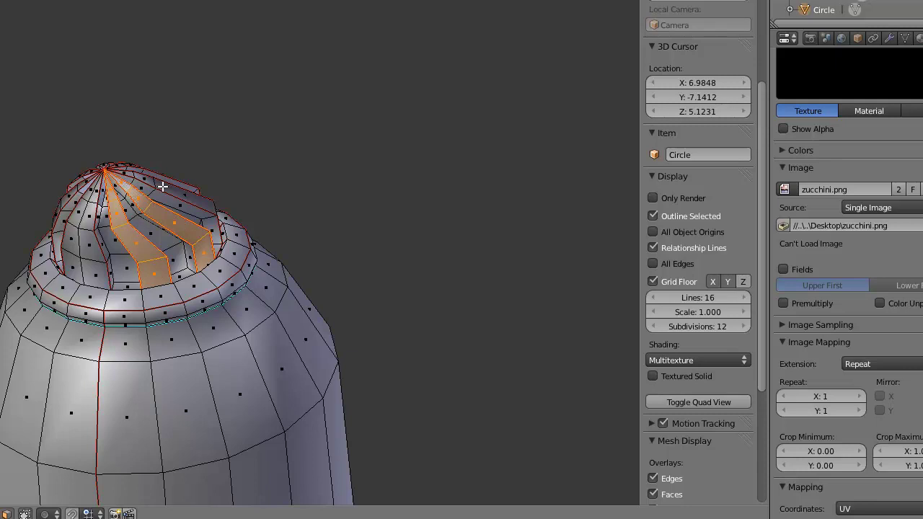
{"action": "key", "text": "a"}
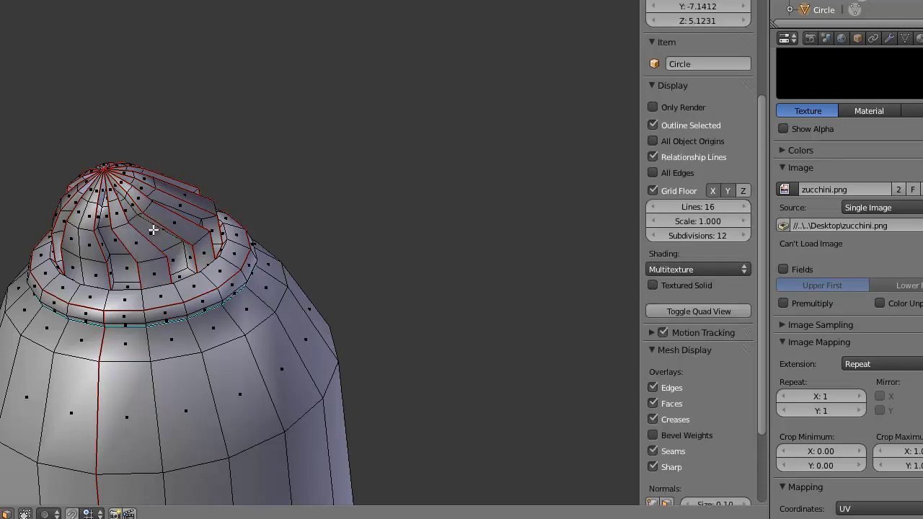
- Switch to edge select and pick the edge leading from the cap's tip
{"action": "key", "text": "ctrl+Tab"}
{"action": "left_click", "coordinate": [101, 206]}
{"action": "right_click", "coordinate": [109, 193]}
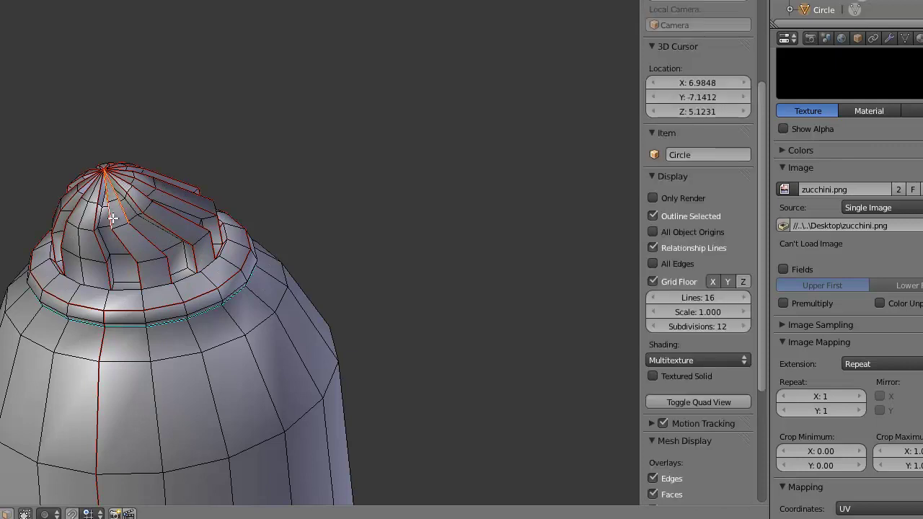
- Select the first groove edge paths radiating from the cap's tip to its rim
{"action": "right_click", "coordinate": [135, 243], "text": "ctrl"}
{"action": "right_click", "coordinate": [165, 245], "text": "ctrl"}
{"action": "mouse_move", "coordinate": [168, 245]}
{"action": "middle_mouse_down"}
{"action": "mouse_move", "coordinate": [175, 251]}
{"action": "mouse_move", "coordinate": [181, 241]}
{"action": "middle_mouse_up"}
{"action": "right_click", "coordinate": [181, 241], "text": "ctrl"}
{"action": "right_click", "coordinate": [186, 228], "text": "ctrl"}
{"action": "right_click", "coordinate": [200, 208], "text": "ctrl"}
{"action": "right_click", "coordinate": [208, 188], "text": "ctrl"}
{"action": "right_click", "coordinate": [204, 165], "text": "ctrl"}
{"action": "right_click", "coordinate": [231, 152], "text": "ctrl"}
{"action": "middle_click_drag", "start_coordinate": [238, 144], "coordinate": [193, 160]}
- Add the remaining edge paths around the cap and mark all of them sharp
{"action": "right_click", "coordinate": [184, 130], "text": "ctrl"}
{"action": "right_click", "coordinate": [173, 117], "text": "ctrl"}
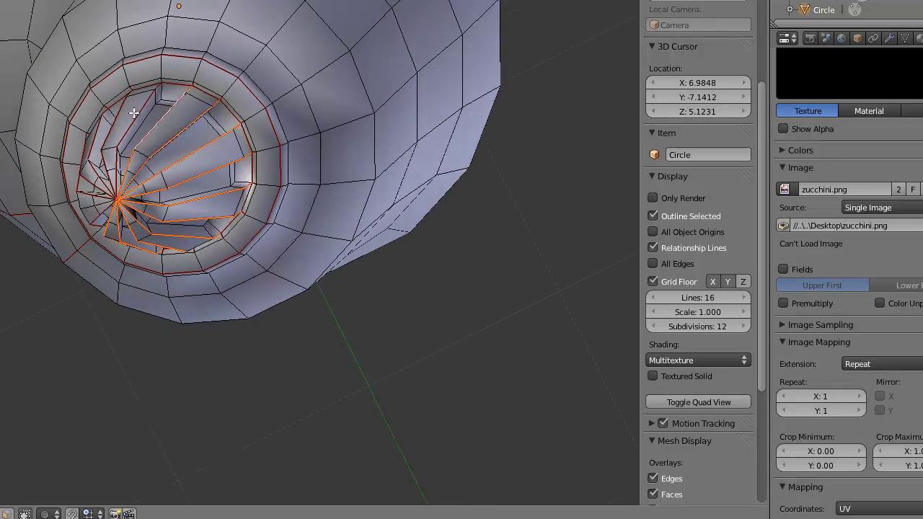
{"action": "right_click", "coordinate": [133, 113], "text": "ctrl"}
{"action": "right_click", "coordinate": [109, 122], "text": "ctrl"}
{"action": "right_click", "coordinate": [91, 129], "text": "ctrl"}
{"action": "middle_click_drag", "start_coordinate": [96, 157], "coordinate": [153, 111]}
{"action": "right_click", "coordinate": [151, 108], "text": "ctrl"}
{"action": "right_click", "coordinate": [140, 110], "text": "ctrl"}
{"action": "middle_click_drag", "start_coordinate": [100, 173], "coordinate": [167, 115]}
{"action": "right_click", "coordinate": [167, 114], "text": "ctrl"}
{"action": "right_click", "coordinate": [131, 118], "text": "ctrl"}
{"action": "middle_click_drag", "start_coordinate": [198, 240], "coordinate": [295, 202]}
{"action": "key", "text": "ctrl+e"}
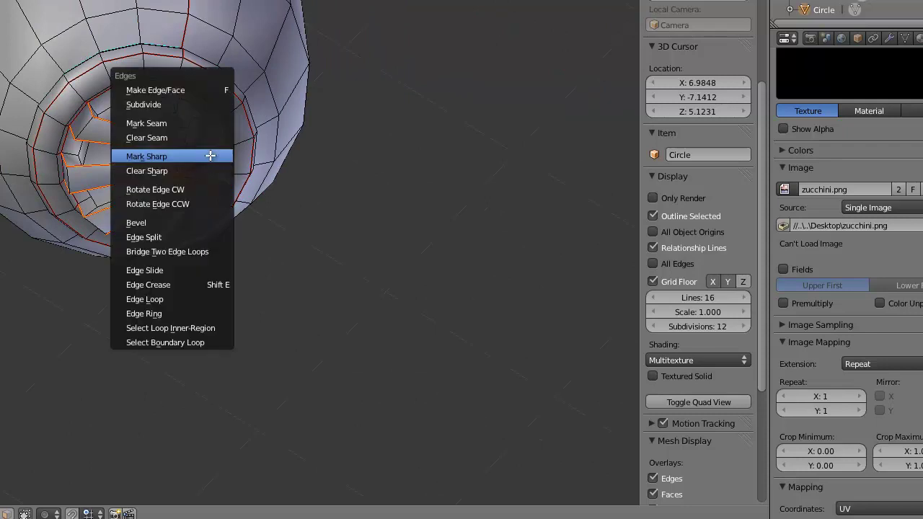
{"action": "left_click", "coordinate": [209, 156]}
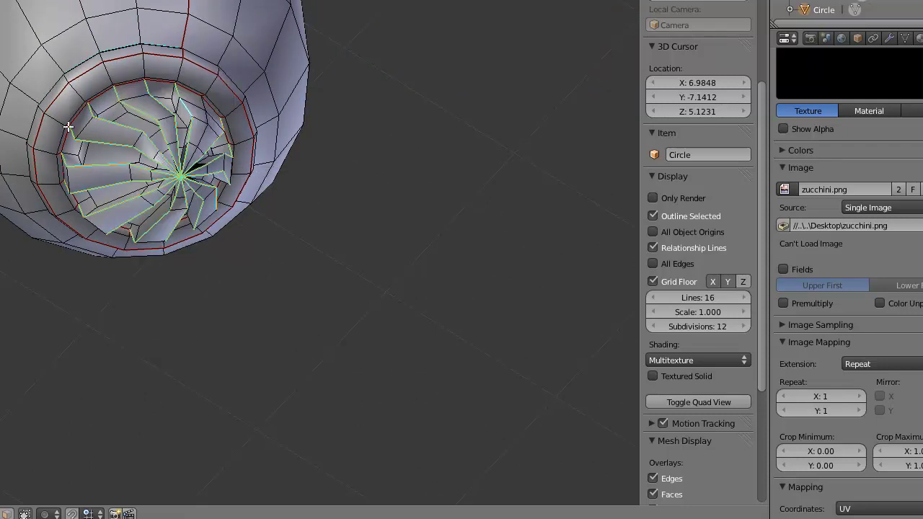
- Clear the selection and select the edges around the cap's inner ring
{"action": "key", "text": "a"}
{"action": "middle_click_drag", "start_coordinate": [75, 117], "coordinate": [45, 37]}
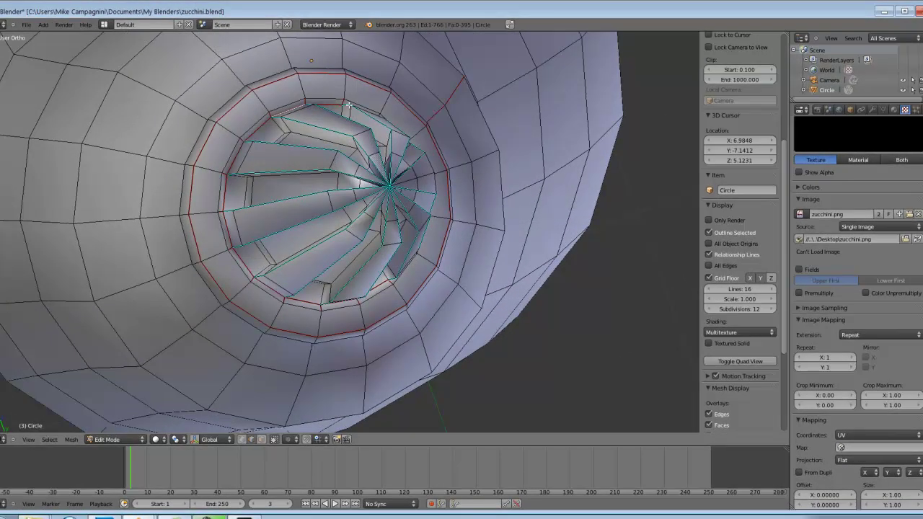
{"action": "right_click", "coordinate": [331, 104], "text": "shift"}
{"action": "right_click", "coordinate": [258, 129], "text": "shift"}
{"action": "right_click", "coordinate": [238, 156], "text": "shift"}
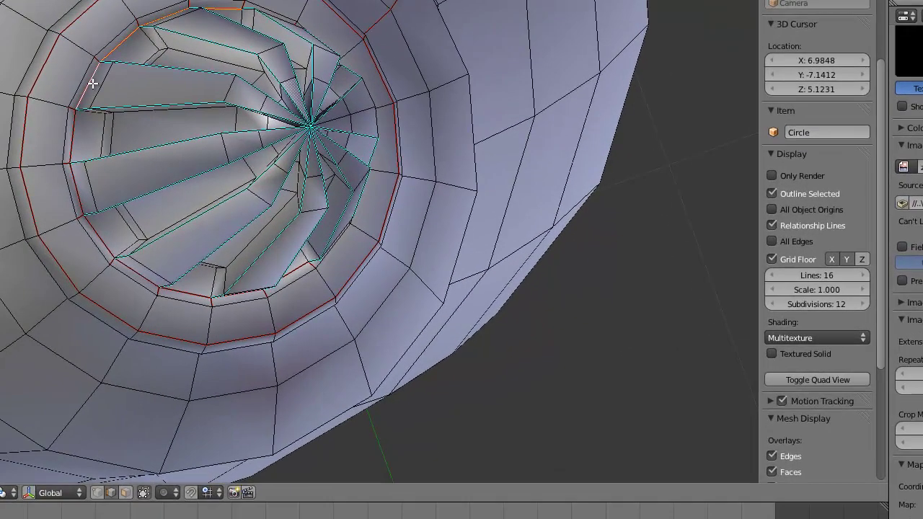
{"action": "right_click", "coordinate": [75, 135], "text": "shift"}
{"action": "right_click", "coordinate": [76, 187], "text": "shift"}
{"action": "right_click", "coordinate": [96, 234], "text": "shift"}
{"action": "right_click", "coordinate": [136, 273], "text": "shift"}
{"action": "right_click", "coordinate": [185, 294], "text": "shift"}
{"action": "right_click", "coordinate": [238, 293], "text": "shift"}
- Orbit around the cap and neck to check the selected inner ring edges
{"action": "middle_click_drag", "start_coordinate": [238, 292], "coordinate": [185, 325]}
{"action": "middle_click_drag", "start_coordinate": [268, 319], "coordinate": [105, 315]}
{"action": "middle_click_drag", "start_coordinate": [216, 418], "coordinate": [70, 142]}
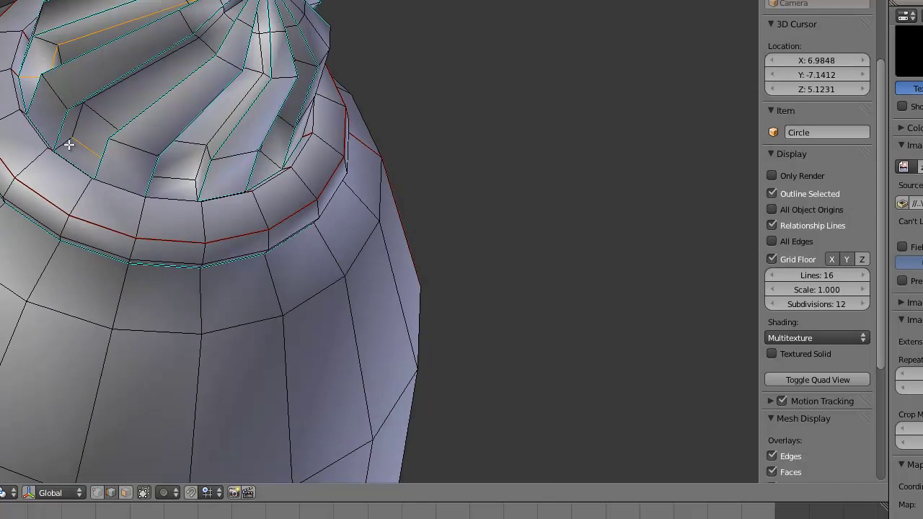
{"action": "middle_click_drag", "start_coordinate": [192, 159], "coordinate": [55, 103]}
{"action": "middle_click_drag", "start_coordinate": [171, 103], "coordinate": [217, 161]}
- Mark the cap's inner ring edges as sharp
{"action": "key", "text": "ctrl+e"}
{"action": "middle_click_drag", "start_coordinate": [305, 156], "coordinate": [141, 225]}
{"action": "left_click", "coordinate": [183, 170]}
{"action": "key", "text": "ctrl+e"}
{"action": "left_click", "coordinate": [141, 225]}
- Orbit around the zucchini from top to base to check the sharp edges
{"action": "middle_click_drag", "start_coordinate": [155, 264], "coordinate": [355, 101]}
{"action": "scroll", "coordinate": [346, 220], "scroll_direction": "down", "scroll_amount": 3}
{"action": "scroll", "coordinate": [346, 221], "scroll_direction": "up", "scroll_amount": 2}
{"action": "scroll", "coordinate": [356, 101], "scroll_direction": "down", "scroll_amount": 3}
{"action": "middle_click_drag", "start_coordinate": [346, 45], "coordinate": [349, 278], "text": "shift"}
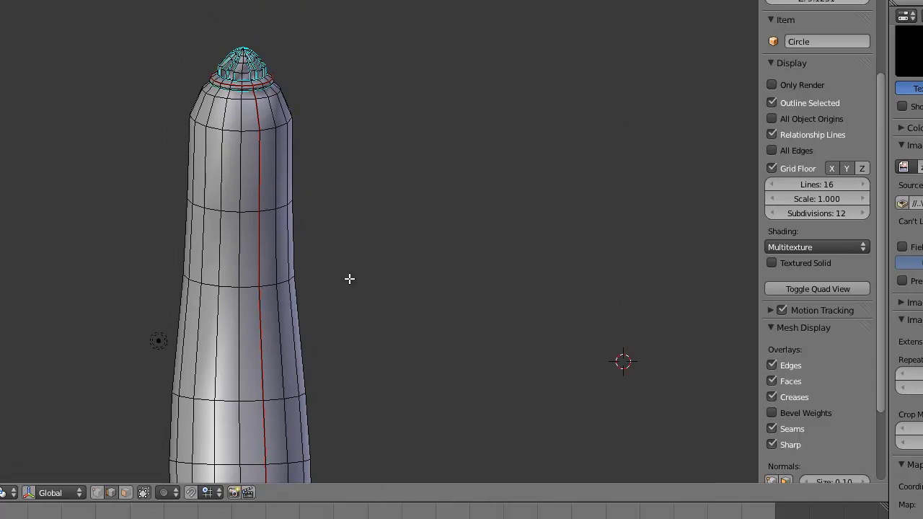
{"action": "middle_click_drag", "start_coordinate": [62, 271], "coordinate": [249, 132]}
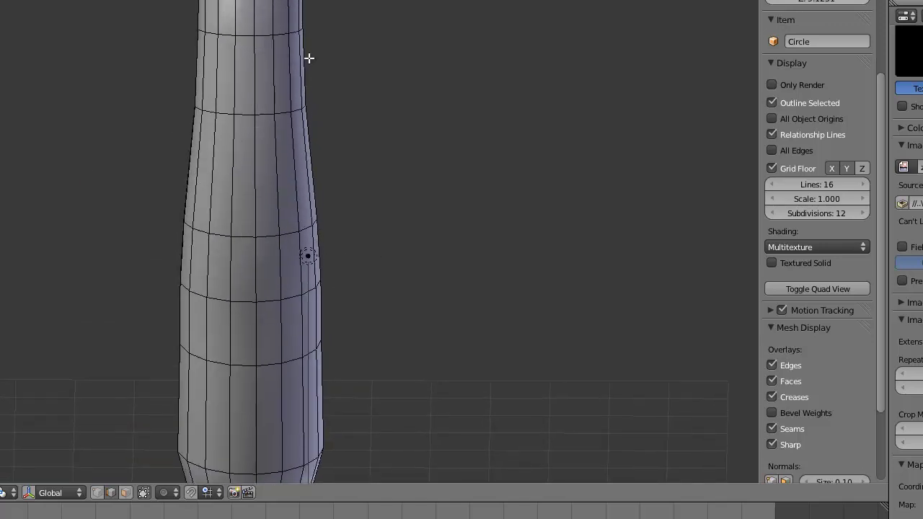
{"action": "middle_click_drag", "start_coordinate": [318, 50], "coordinate": [300, 197], "text": "shift"}
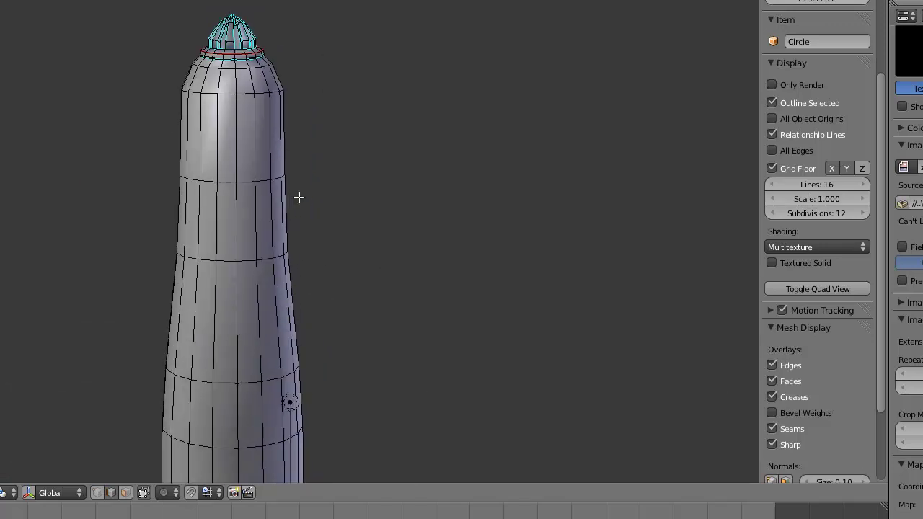
- Return to Object Mode and reframe the view to show the grid floor
{"action": "key", "text": "Tab"}
{"action": "middle_click_drag", "start_coordinate": [344, 134], "coordinate": [369, 117]}
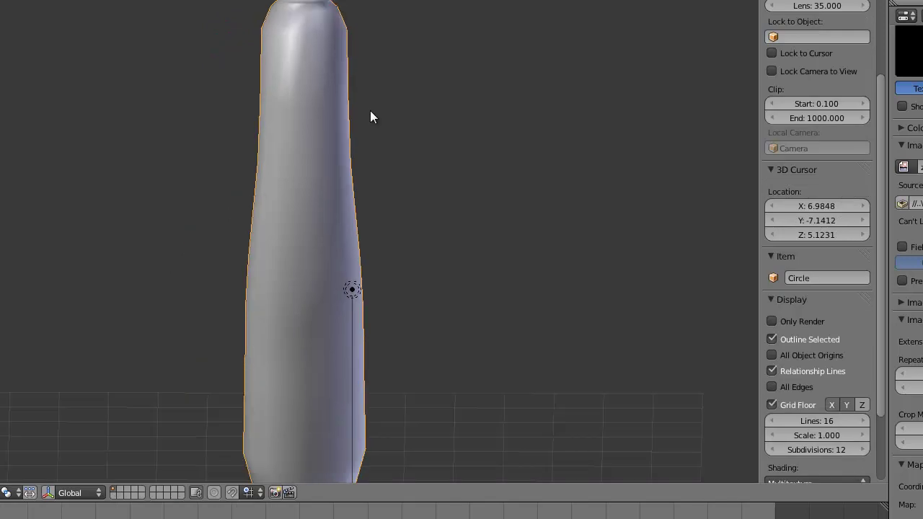
{"action": "scroll", "coordinate": [360, 124], "scroll_direction": "down", "scroll_amount": 2}
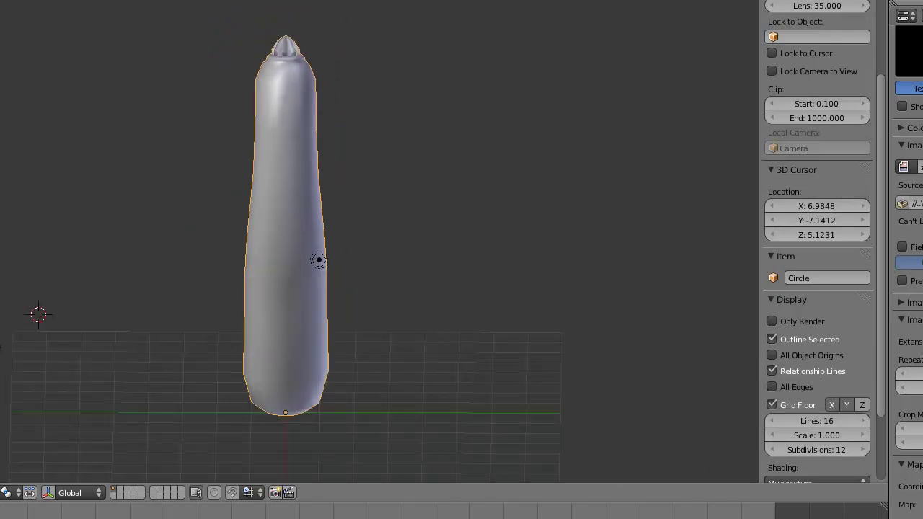
- Snap the 3D cursor to the world origin and frame the zucchini in front view
{"action": "key", "text": "shift+s"}
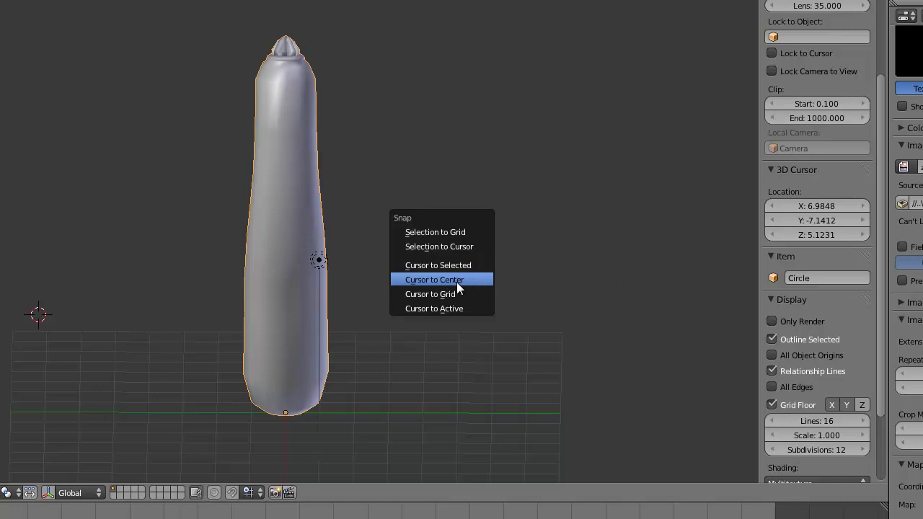
{"action": "left_click", "coordinate": [456, 280]}
{"action": "key", "text": "KP_1"}
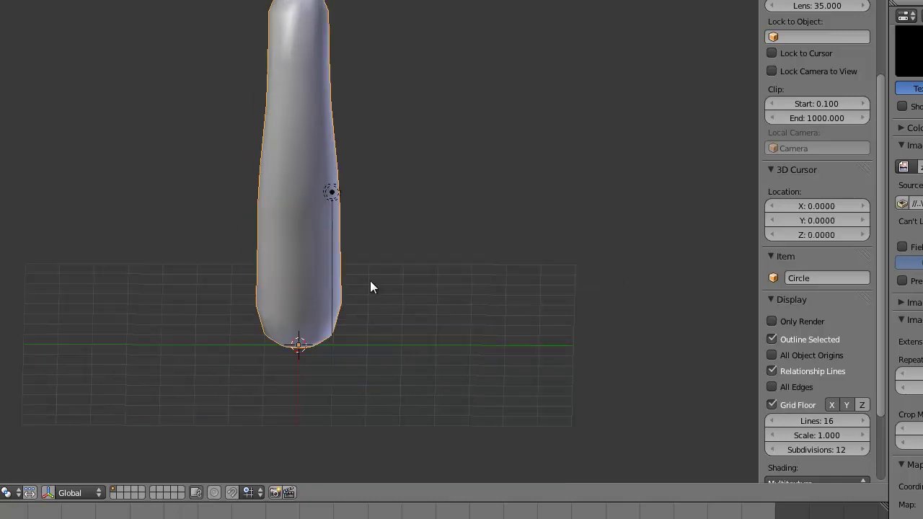
{"action": "middle_click_drag", "start_coordinate": [584, 187], "coordinate": [108, 294], "text": "shift"}
- Add a cylinder at the cursor and set its vertex count to 6
{"action": "key", "text": "shift+a"}
{"action": "mouse_move", "coordinate": [229, 241]}
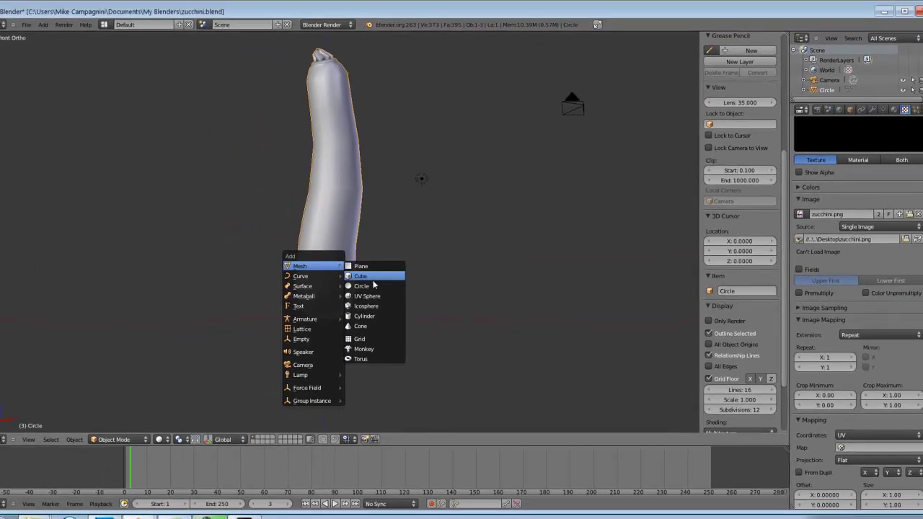
{"action": "left_click", "coordinate": [378, 318]}
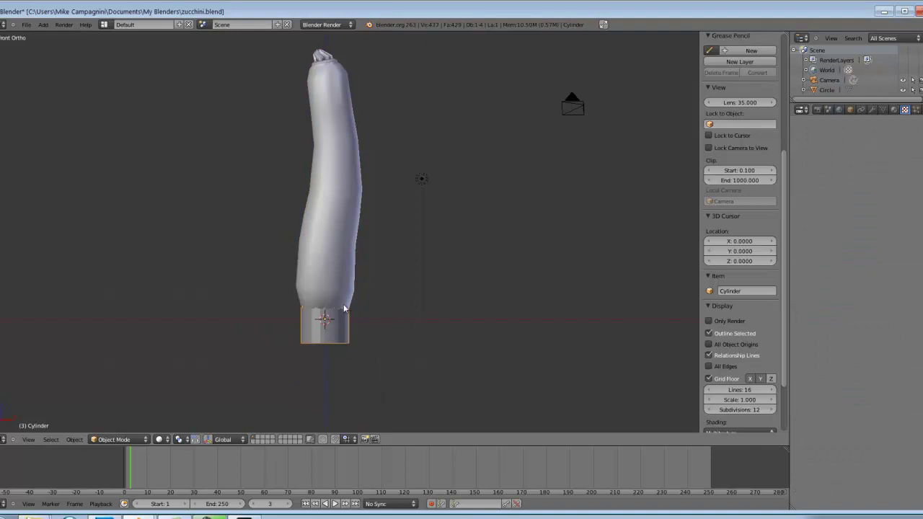
{"action": "key", "text": "t"}
{"action": "left_click", "coordinate": [20, 356]}
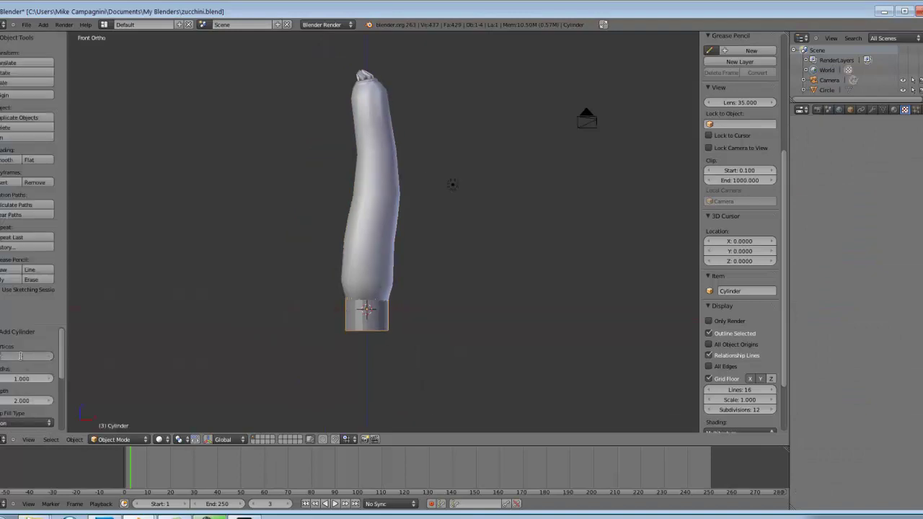
{"action": "type", "text": "6"}
{"action": "key", "text": "Return"}
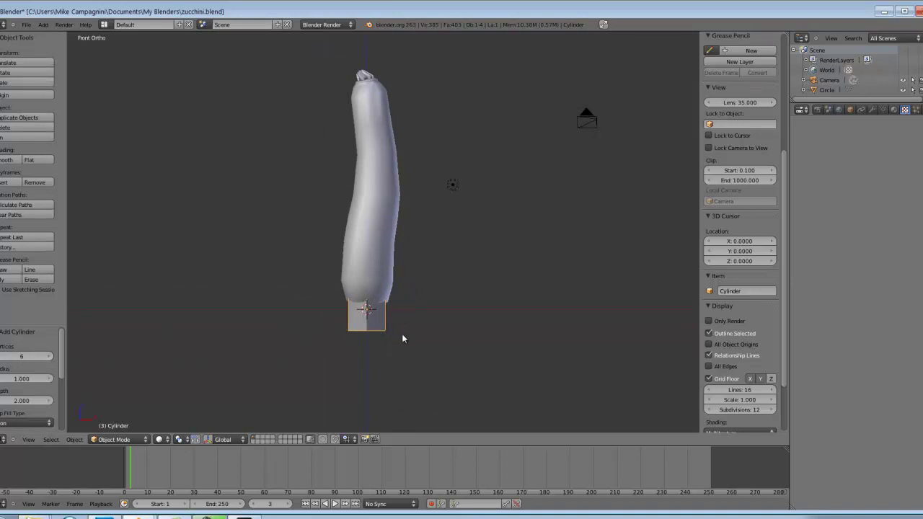
- In Edit Mode, raise the cylinder mesh 1.009 along Z so its base sits at the origin
{"action": "key", "text": "Tab"}
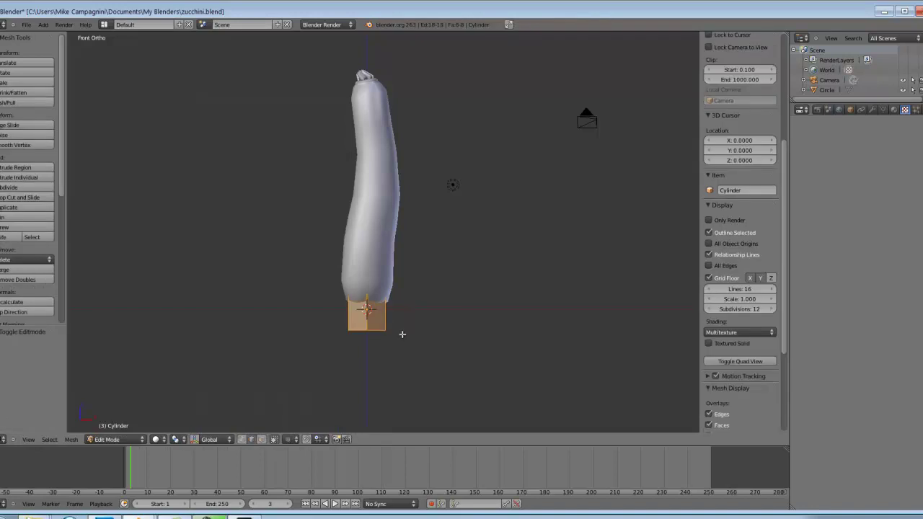
{"action": "key", "text": "g"}
{"action": "key", "text": "z"}
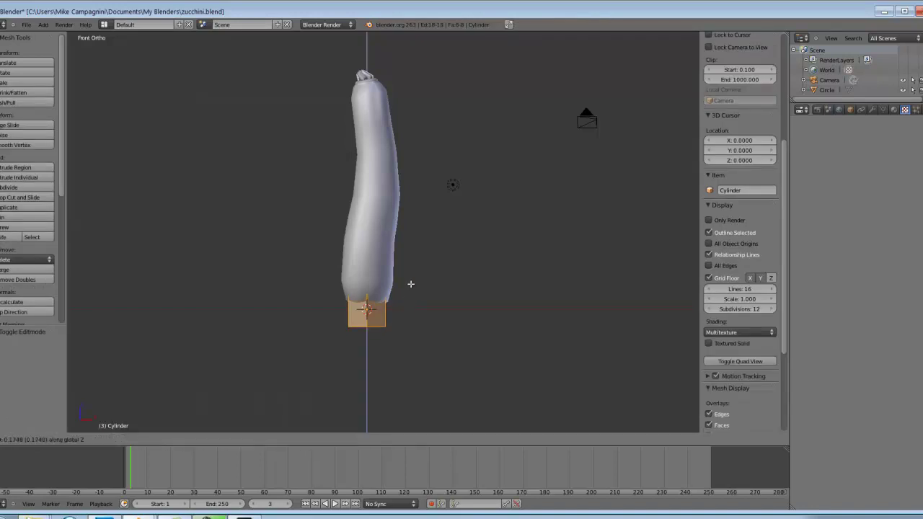
{"action": "left_click", "coordinate": [412, 121]}
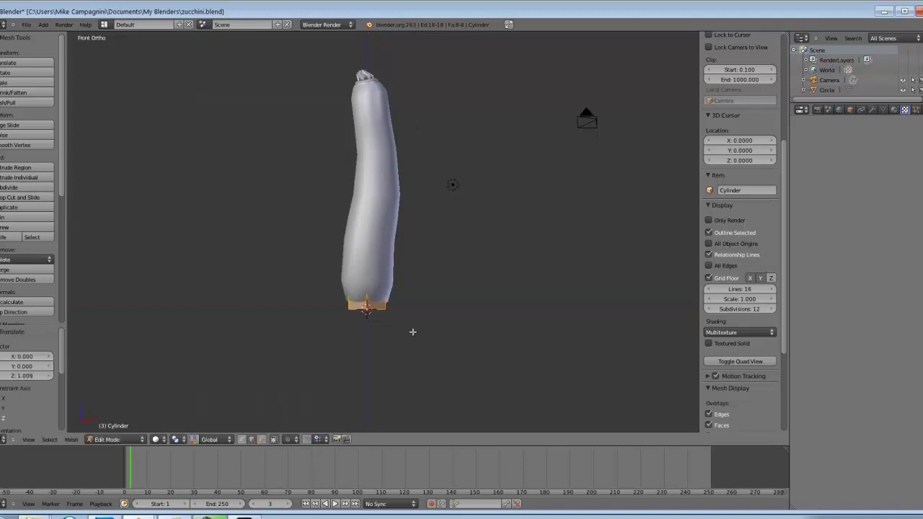
- In Object Mode, scale the cylinder uniformly to 1.190 around the zucchini
{"action": "key", "text": "Tab"}
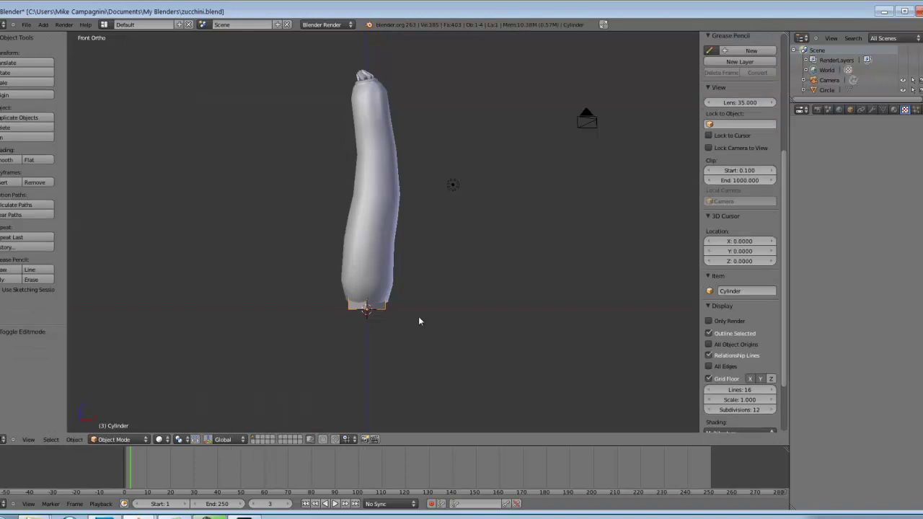
{"action": "key", "text": "s"}
{"action": "left_click", "coordinate": [481, 308]}
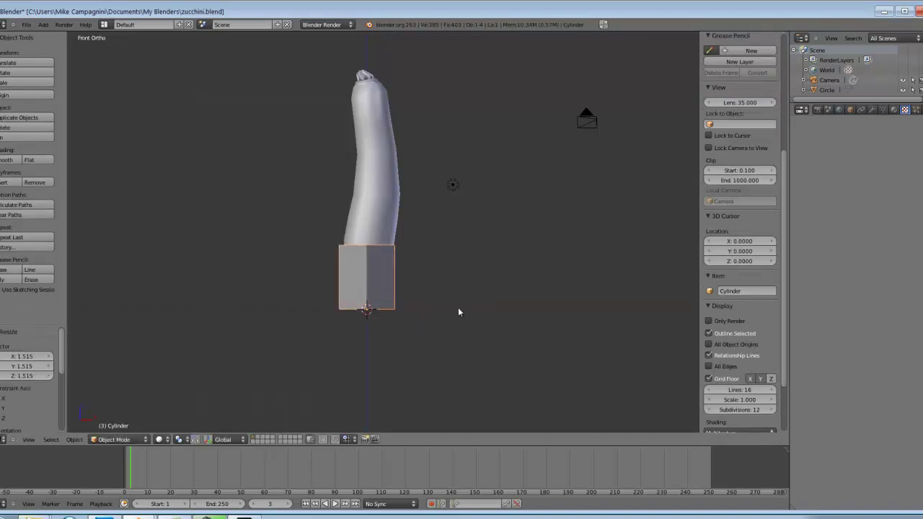
{"action": "key", "text": "z"}
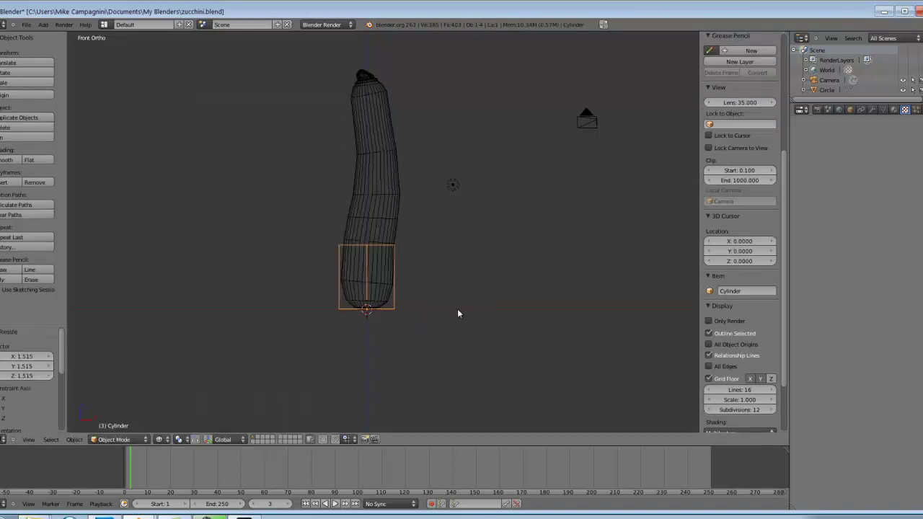
{"action": "key", "text": "g"}
{"action": "left_click", "coordinate": [457, 309]}
{"action": "key", "text": "s"}
{"action": "left_click", "coordinate": [474, 300]}
- Stretch the cylinder along Z up the zucchini and tilt it to follow the body
{"action": "key", "text": "s"}
{"action": "key", "text": "z"}
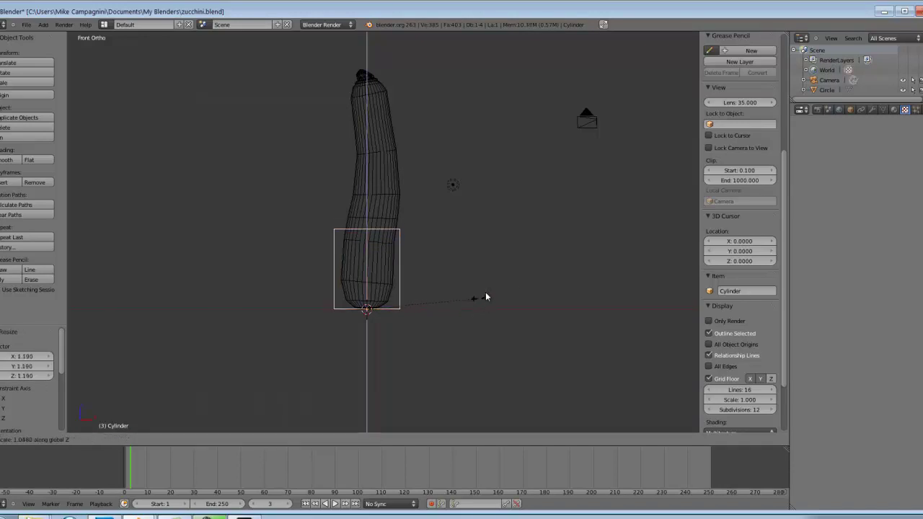
{"action": "left_click", "coordinate": [526, 279]}
{"action": "key", "text": "r"}
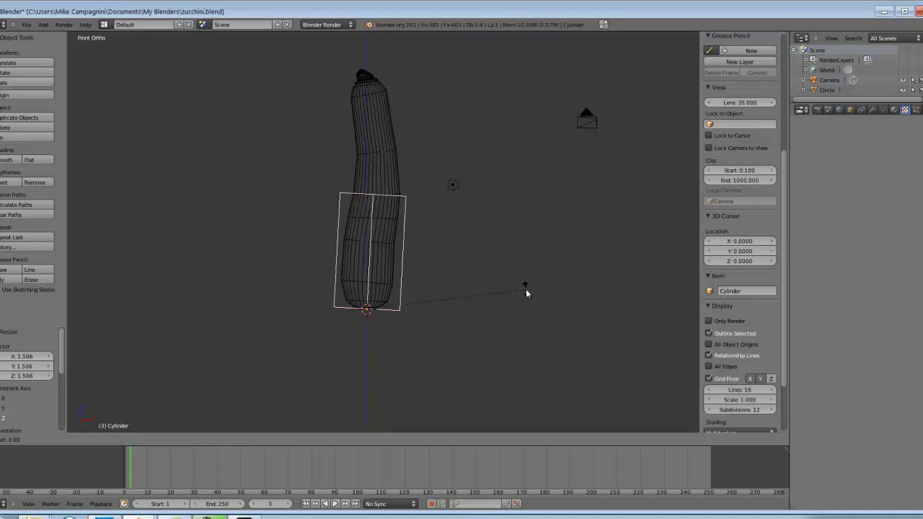
- Confirm the cylinder's tilt and rename it UCX_Bottom in Object properties
{"action": "left_click", "coordinate": [525, 290]}
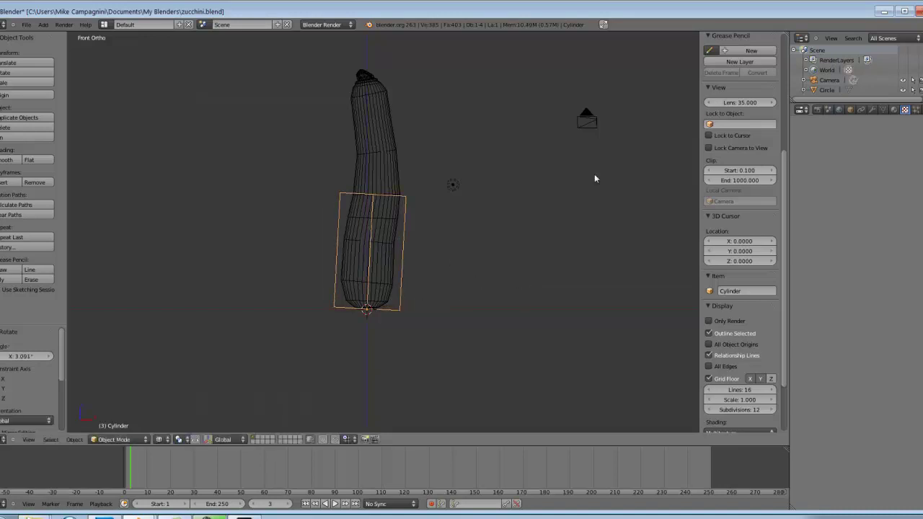
{"action": "left_click", "coordinate": [850, 110]}
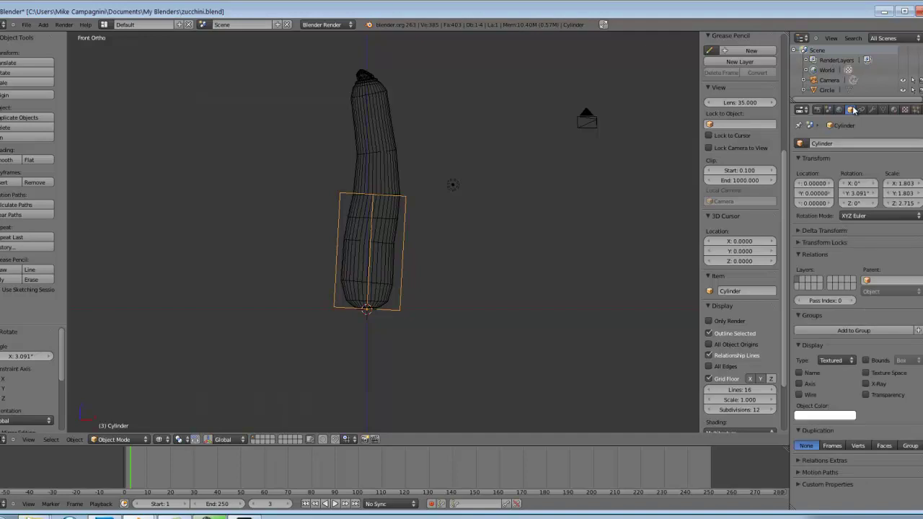
{"action": "left_click", "coordinate": [848, 141]}
{"action": "type", "text": "Z"}
{"action": "type", "text": "CX_Bottom"}
{"action": "key", "text": "Return"}
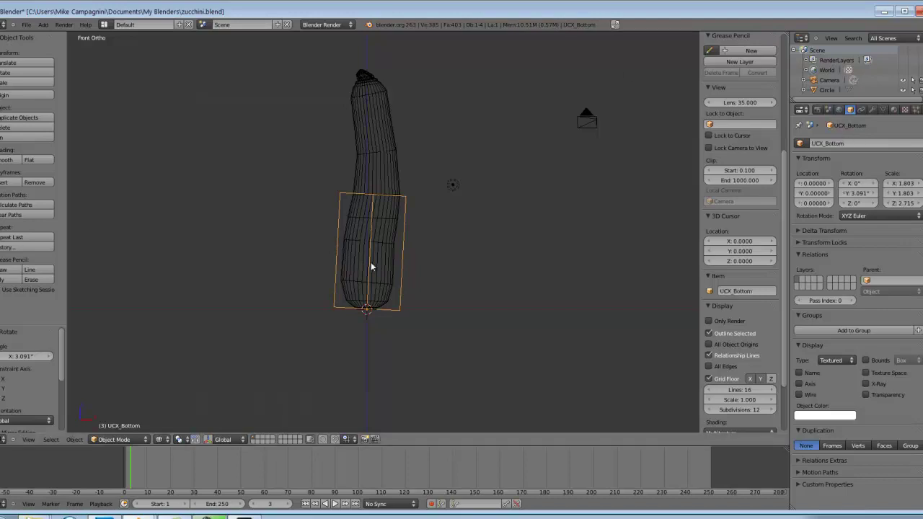
- Lower UCX_Bottom slightly along Z, by 0.08506, around the zucchini's base
{"action": "key", "text": "g"}
{"action": "key", "text": "z"}
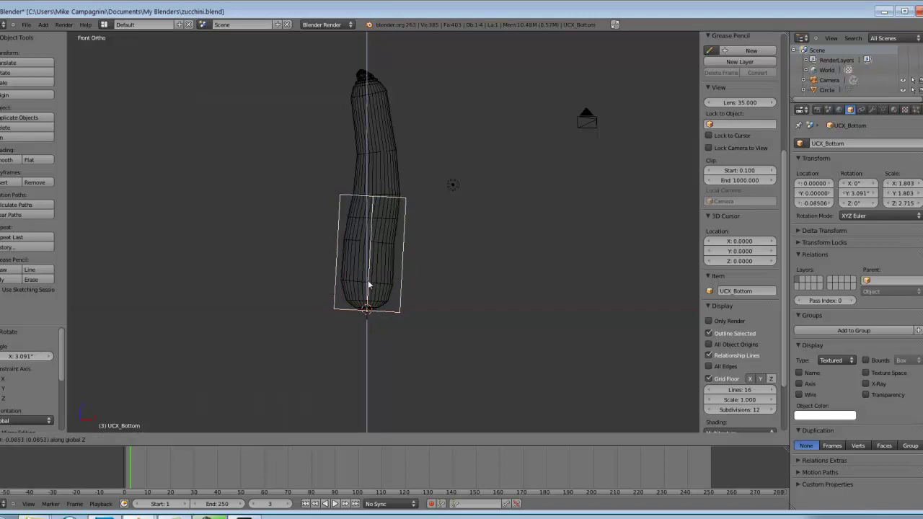
{"action": "left_click", "coordinate": [371, 285]}
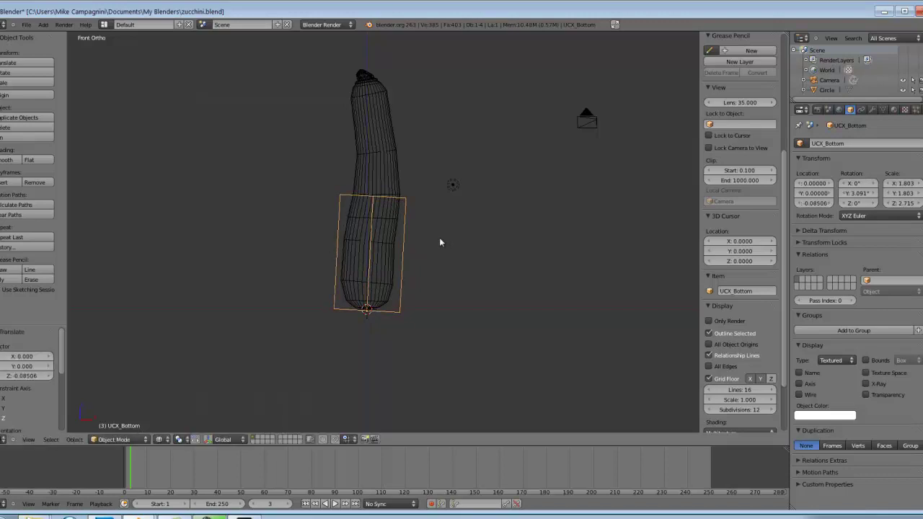
- Duplicate UCX_Bottom and move the copy up to the zucchini's top, tilting and shrinking it slightly
{"action": "key", "text": "shift+d"}
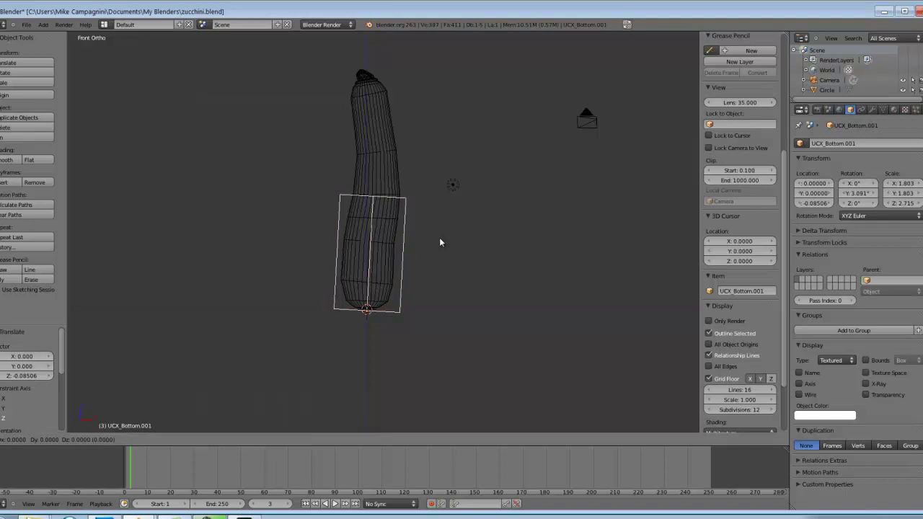
{"action": "key", "text": "z"}
{"action": "left_click", "coordinate": [444, 120]}
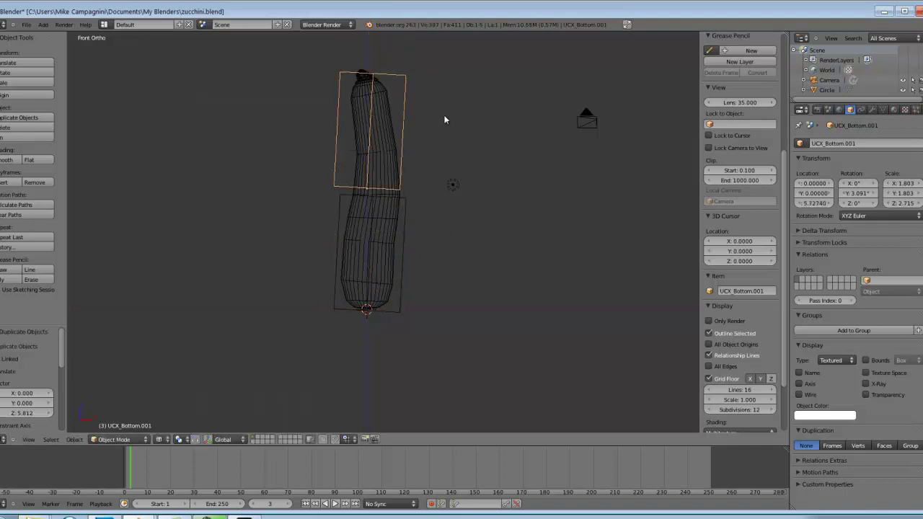
{"action": "key", "text": "r"}
{"action": "left_click", "coordinate": [432, 95]}
{"action": "key", "text": "s"}
{"action": "left_click", "coordinate": [427, 101]}
{"action": "key", "text": "g"}
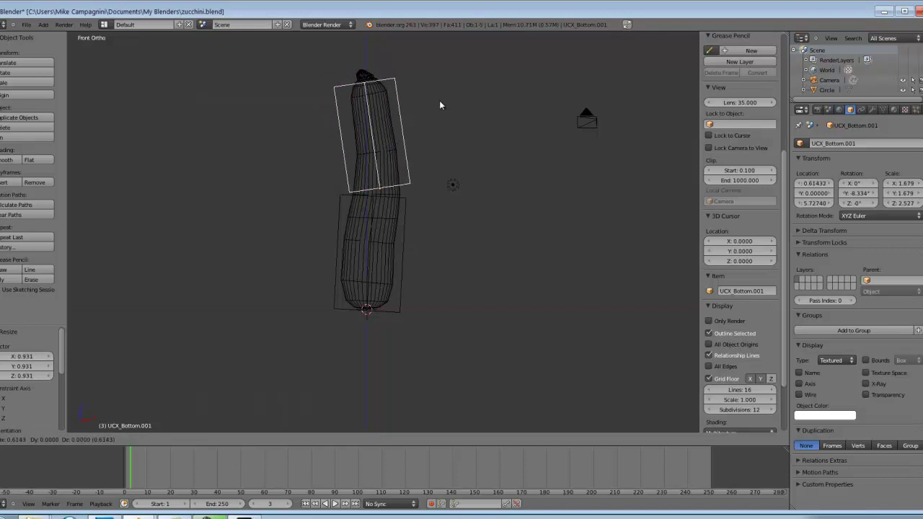
{"action": "left_click", "coordinate": [443, 106]}
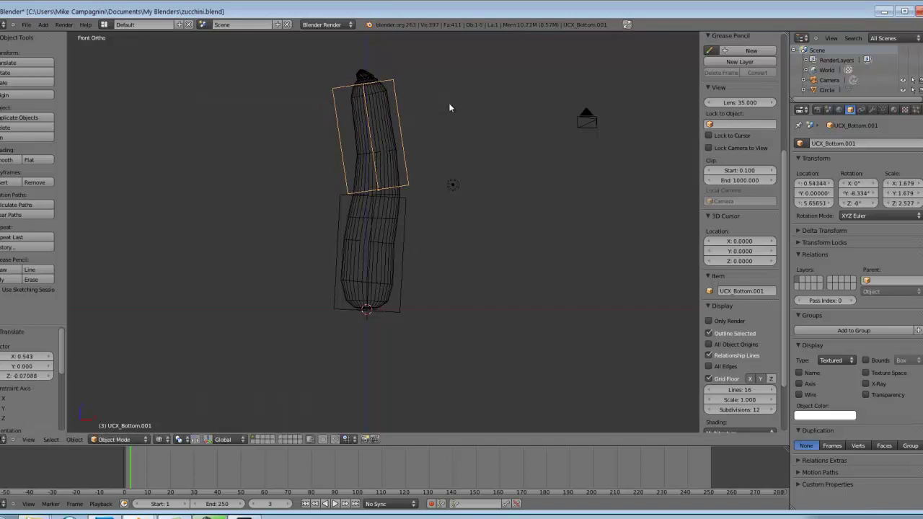
- Tilt the copy to -3.377°, stretch it to 2.919 along Z, and name it UCX_Top
{"action": "key", "text": "r"}
{"action": "left_click", "coordinate": [505, 139]}
{"action": "key", "text": "g"}
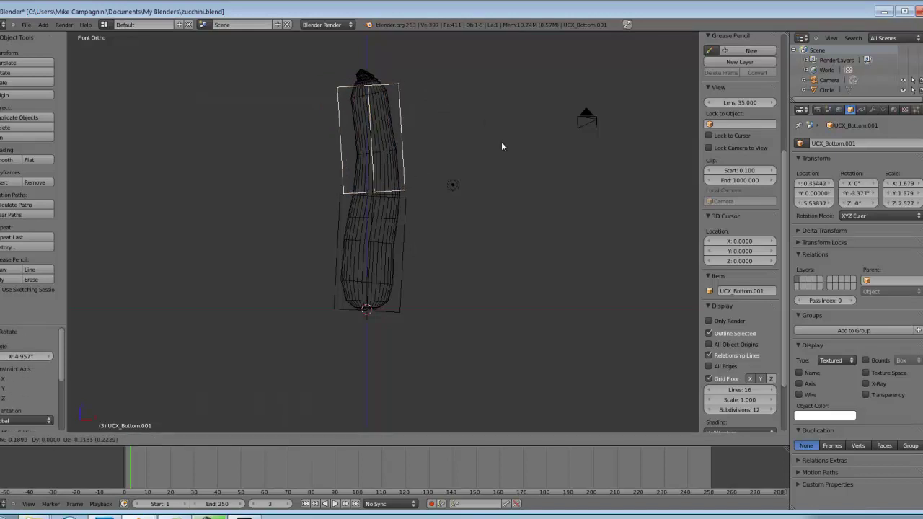
{"action": "left_click", "coordinate": [501, 144]}
{"action": "key", "text": "s"}
{"action": "key", "text": "z"}
{"action": "left_click", "coordinate": [522, 132]}
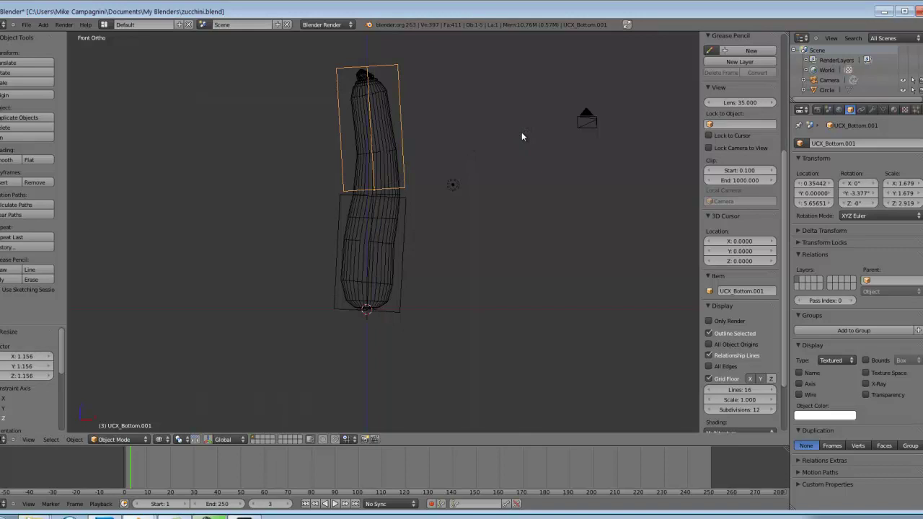
{"action": "left_click", "coordinate": [818, 143]}
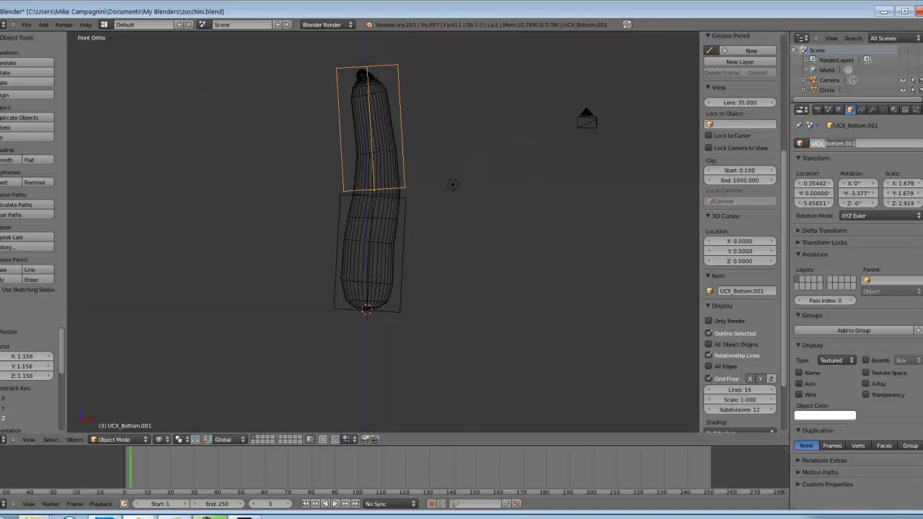
{"action": "type", "text": "UCX_Top"}
{"action": "key", "text": "Return"}
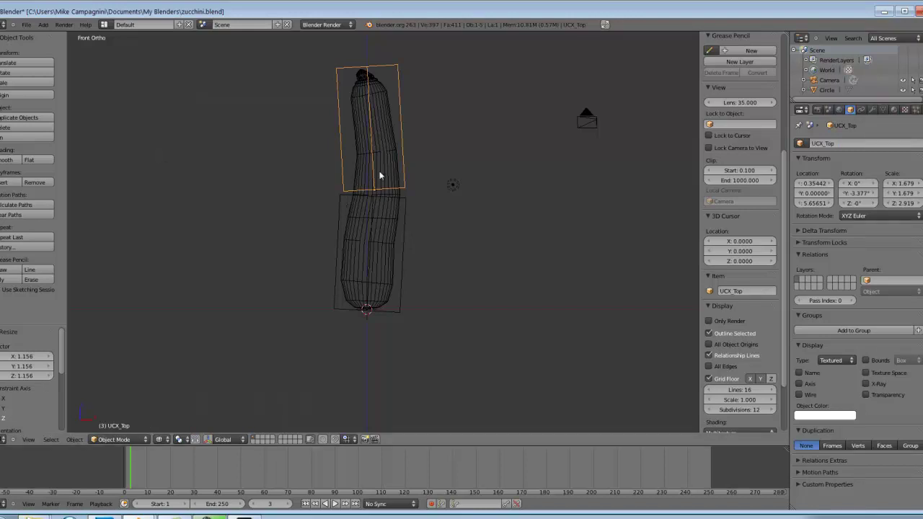
- Switch to solid shading to confirm both boxes enclose the zucchini, then select the zucchini mesh Circle
{"action": "key", "text": "Tab"}
{"action": "key", "text": "Tab"}
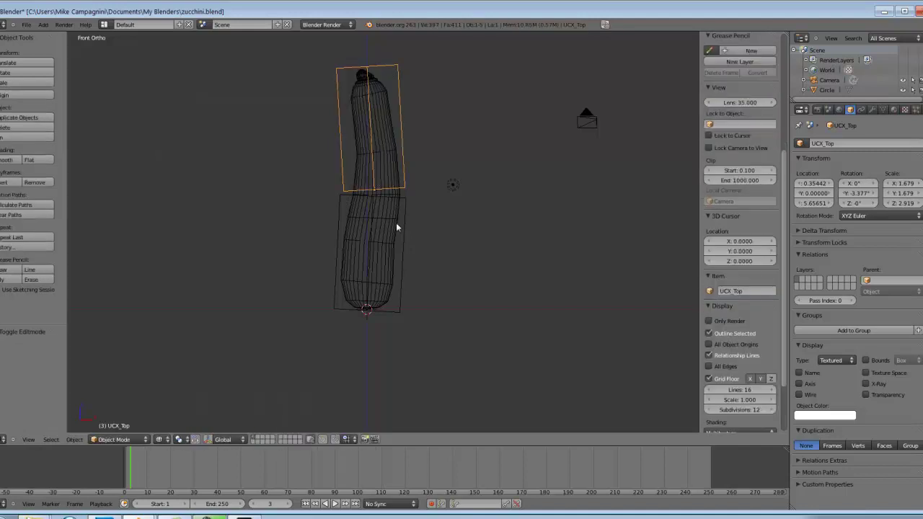
{"action": "key", "text": "z"}
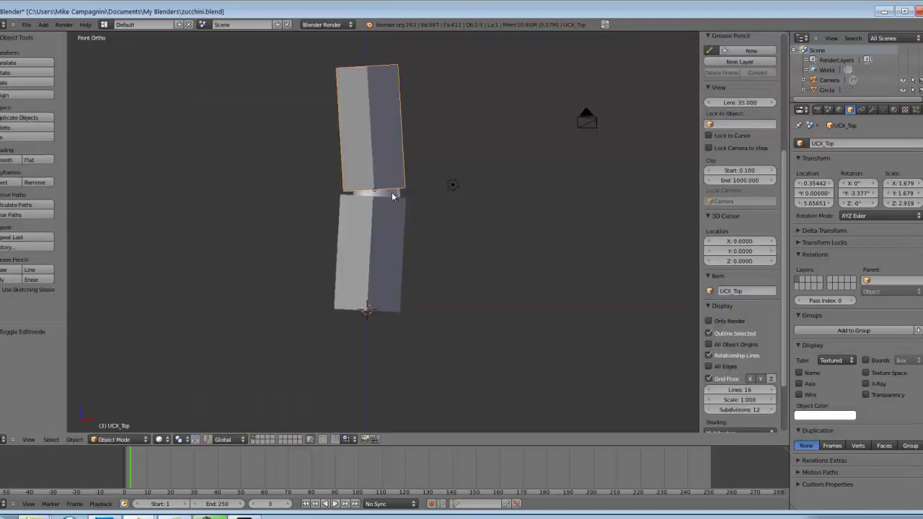
{"action": "right_click", "coordinate": [388, 214], "text": "shift"}
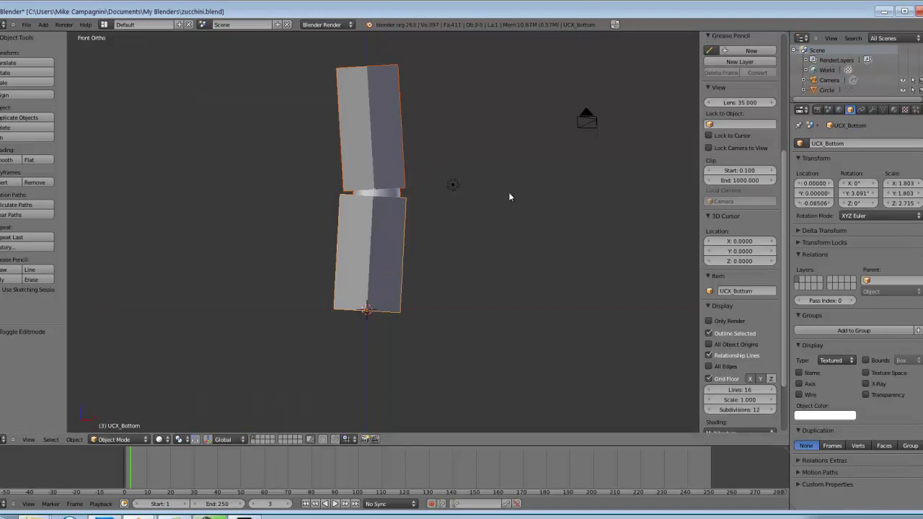
{"action": "right_click", "coordinate": [374, 193]}
{"action": "right_click", "coordinate": [380, 196]}
{"action": "right_click", "coordinate": [387, 196]}
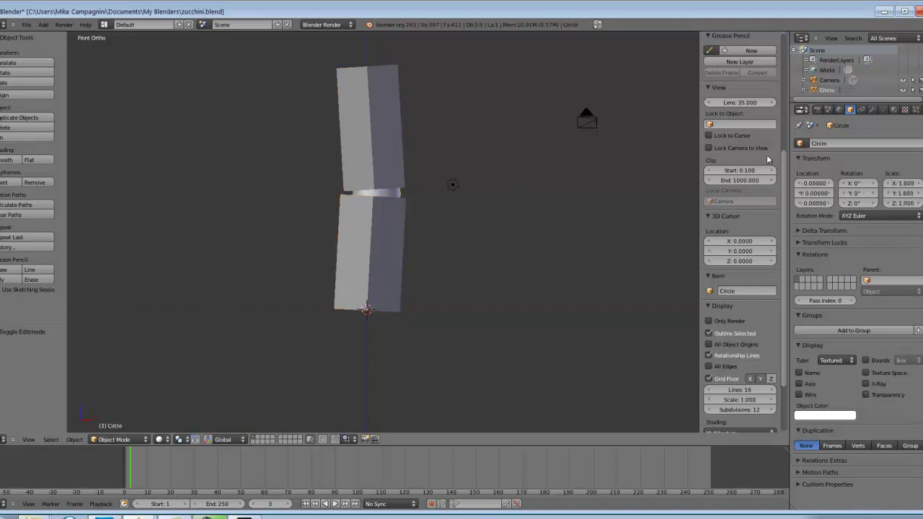
- Give the zucchini a material and swap its zucchini.png texture for a new one
{"action": "left_click", "coordinate": [894, 109]}
{"action": "left_click", "coordinate": [829, 175]}
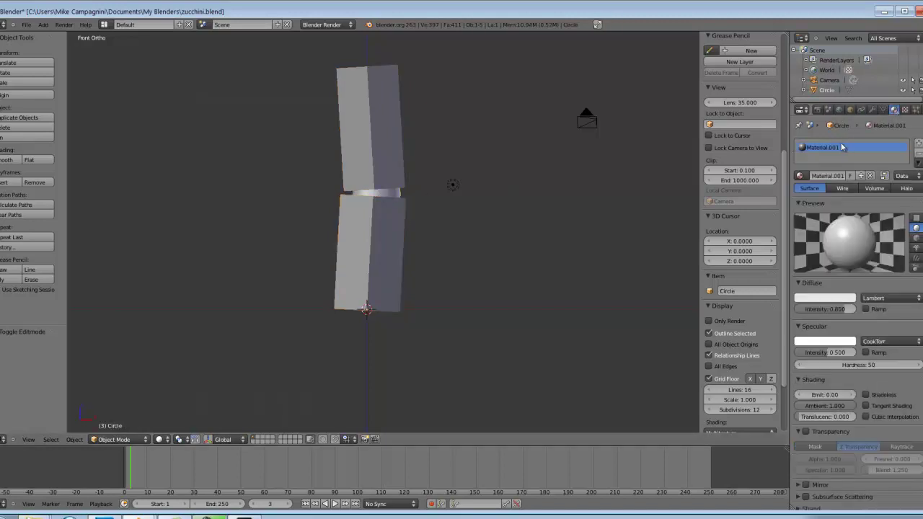
{"action": "left_click", "coordinate": [905, 109]}
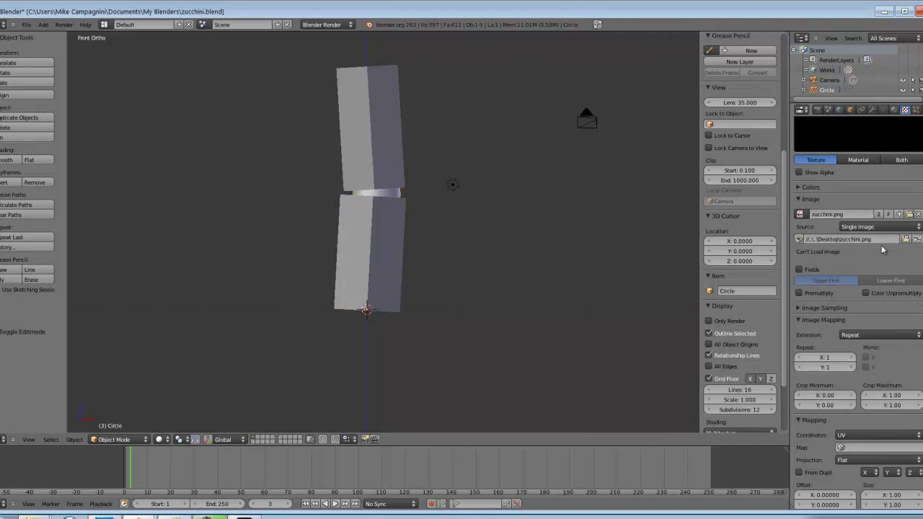
{"action": "scroll", "coordinate": [857, 148], "scroll_direction": "up", "scroll_amount": 5}
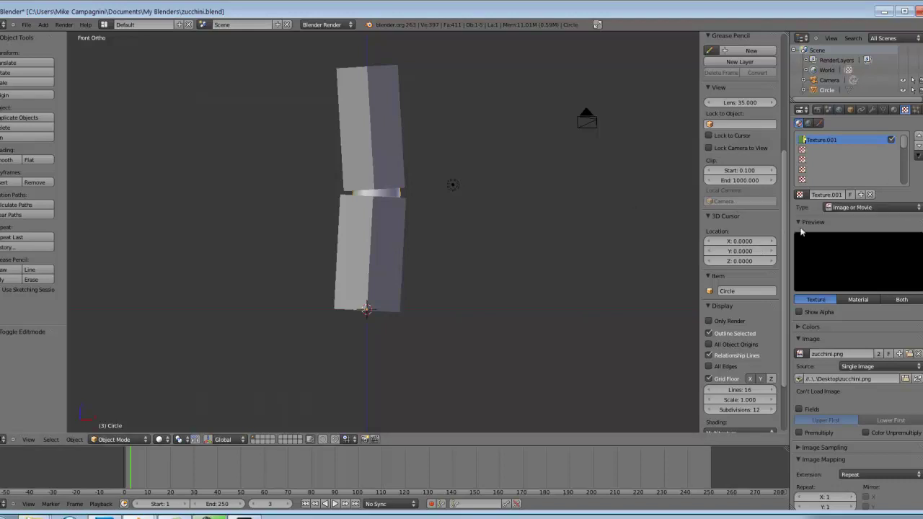
{"action": "left_click", "coordinate": [914, 353]}
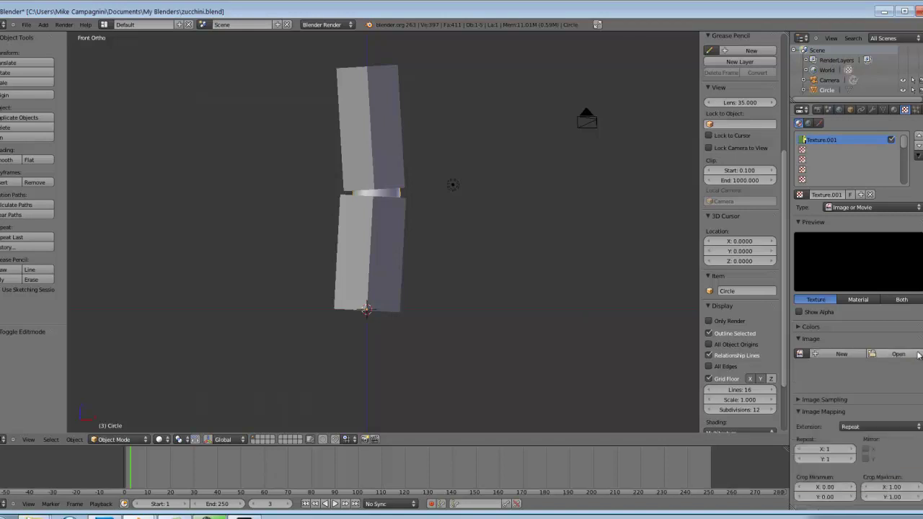
{"action": "left_click", "coordinate": [869, 196]}
{"action": "left_click", "coordinate": [840, 196]}
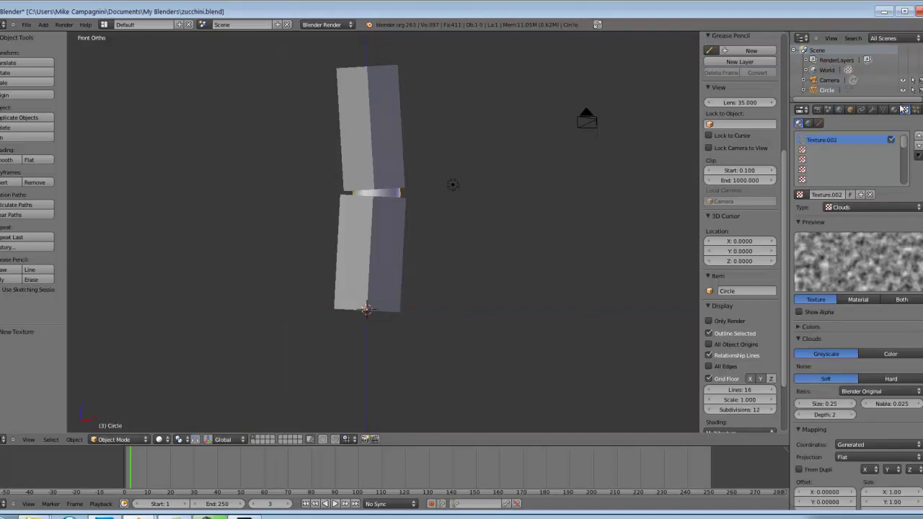
- Replace the material slot with a fresh Material and add a new Clouds texture, Texture.003
{"action": "left_click", "coordinate": [894, 110]}
{"action": "left_click", "coordinate": [918, 155]}
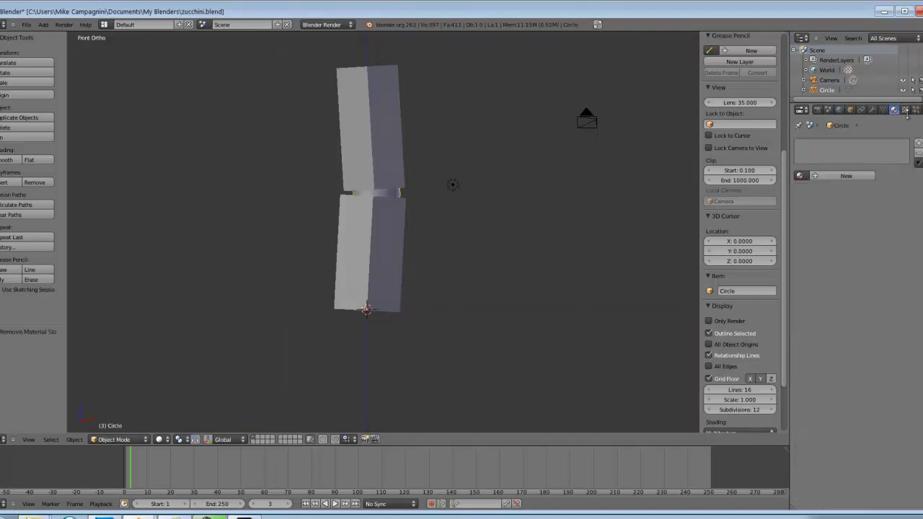
{"action": "left_click", "coordinate": [839, 175]}
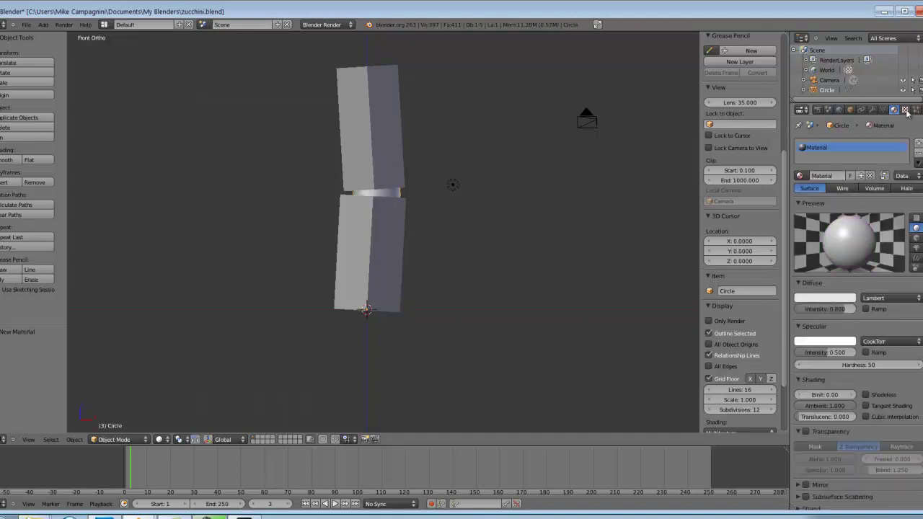
{"action": "left_click", "coordinate": [904, 111]}
{"action": "left_click", "coordinate": [846, 194]}
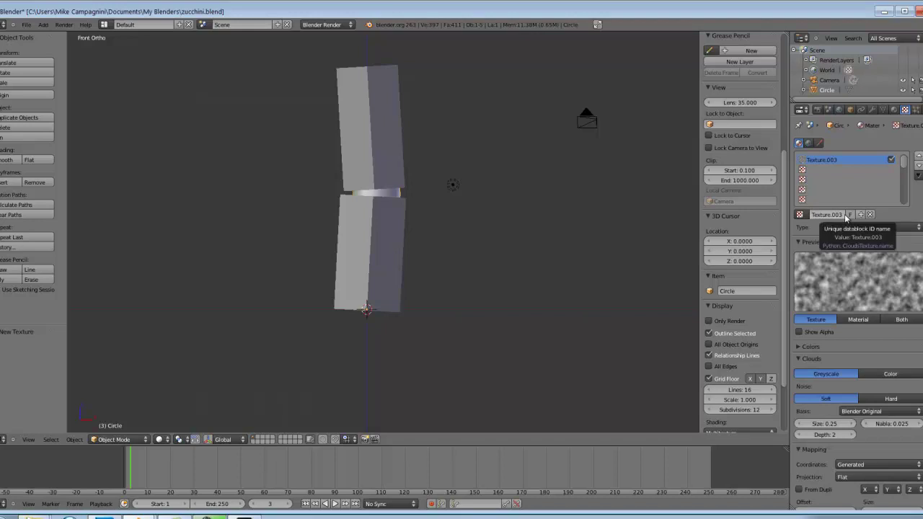
{"action": "left_click", "coordinate": [883, 109]}
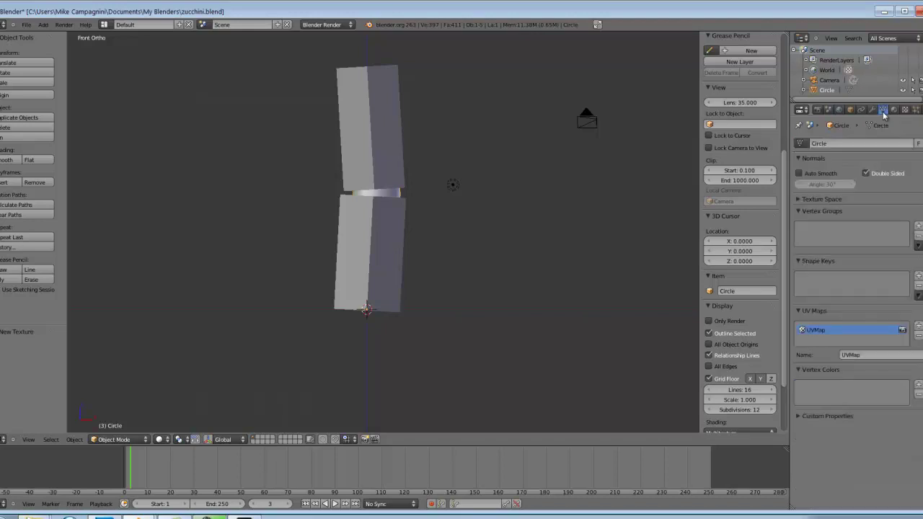
{"action": "right_click", "coordinate": [390, 214]}
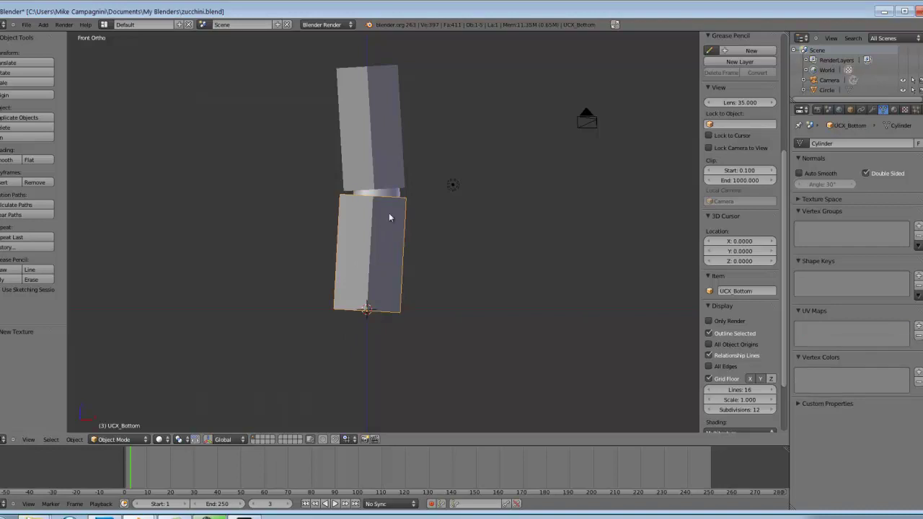
{"action": "right_click", "coordinate": [395, 193], "text": "shift"}
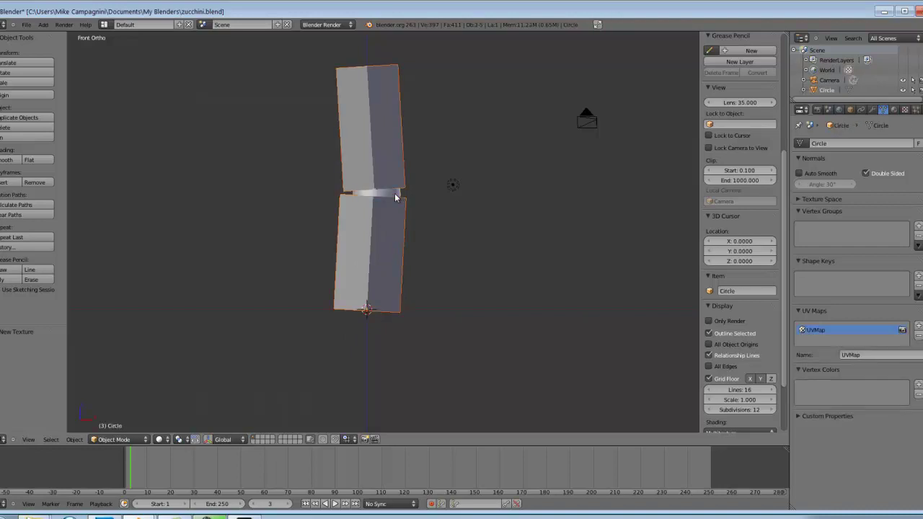
- Export the zucchini mesh to the Desktop as zucchini.ase with the Ascii Scene Exporter
{"action": "left_click", "coordinate": [27, 26]}
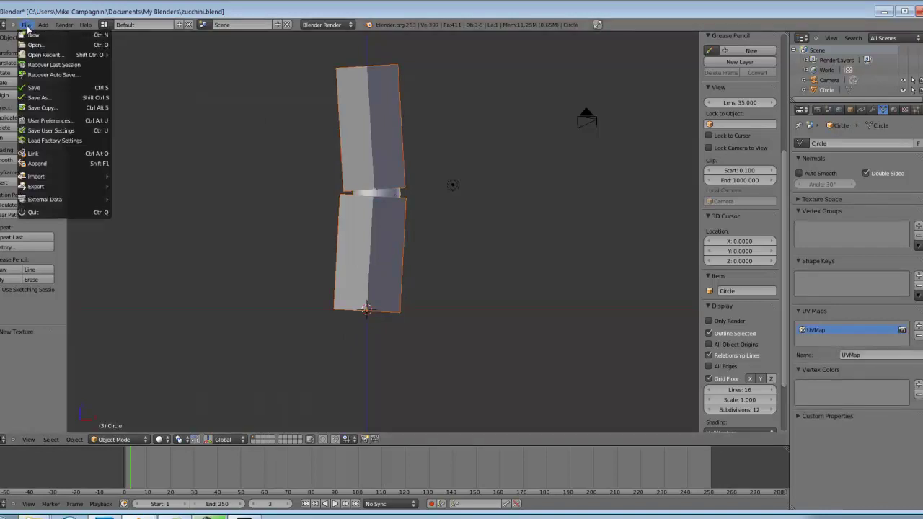
{"action": "mouse_move", "coordinate": [50, 188]}
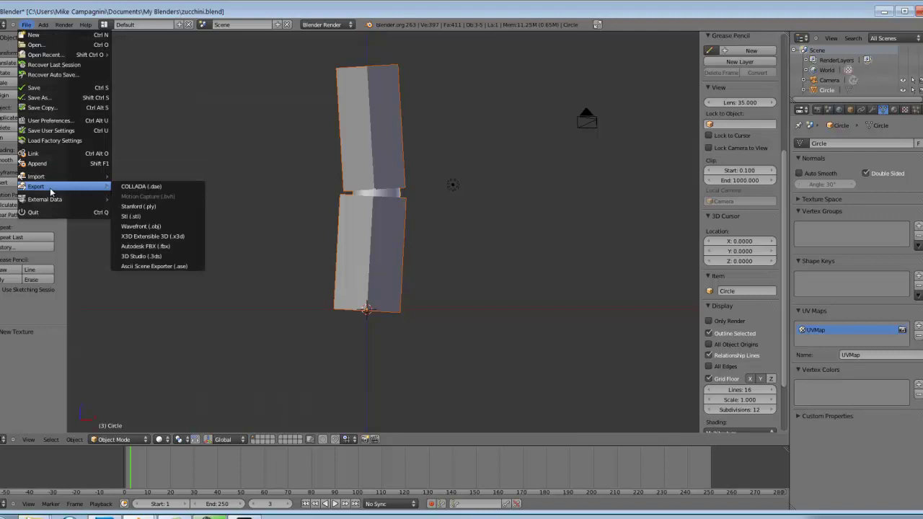
{"action": "left_click", "coordinate": [193, 266]}
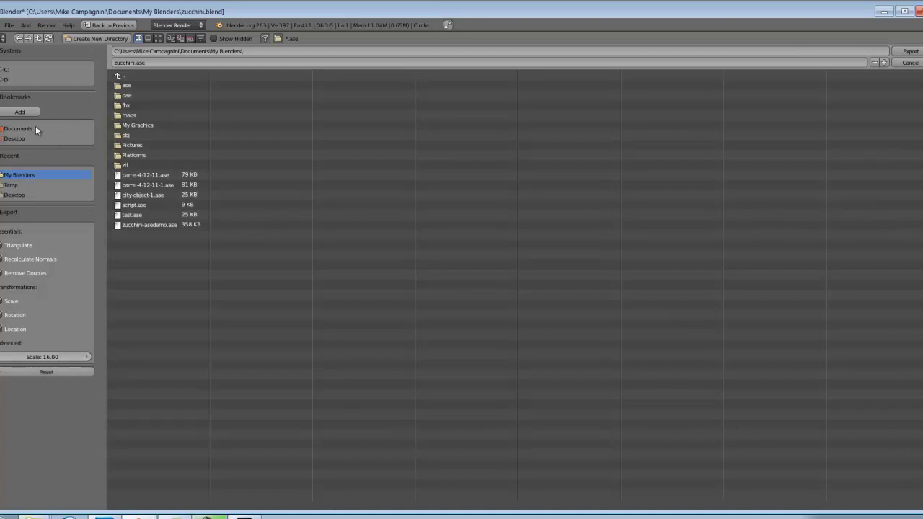
{"action": "left_click", "coordinate": [12, 144]}
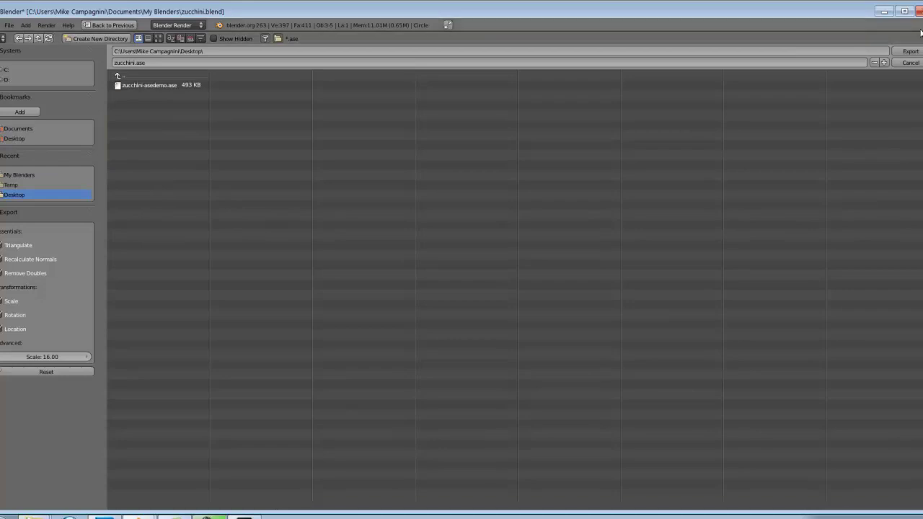
{"action": "left_click", "coordinate": [912, 51]}
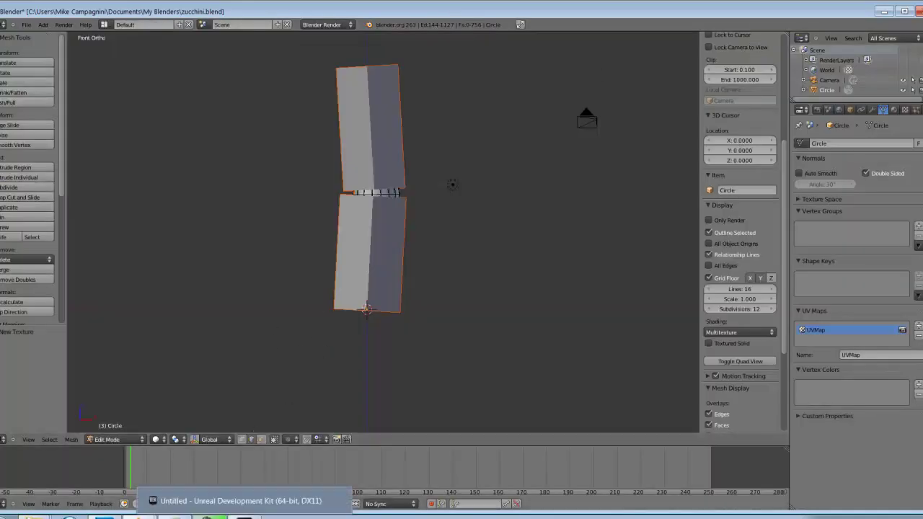
- Import Desktop\zucchini into Untitled_2, dismiss the vertex count warning, then delete the mesh
{"action": "left_click", "coordinate": [245, 517]}
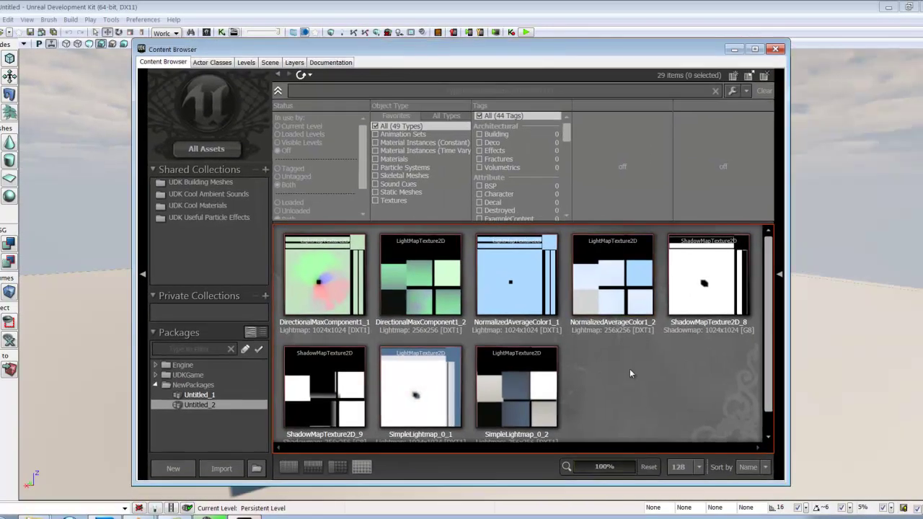
{"action": "right_click", "coordinate": [630, 374]}
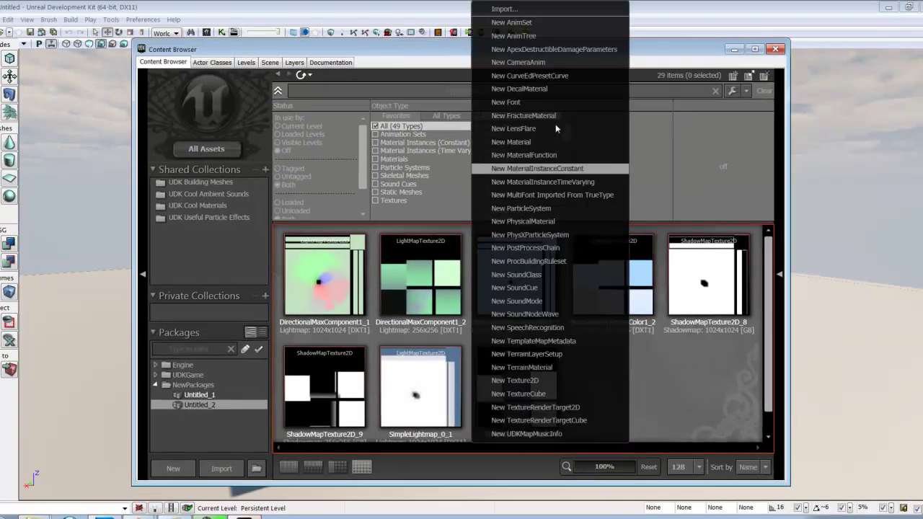
{"action": "left_click", "coordinate": [548, 11]}
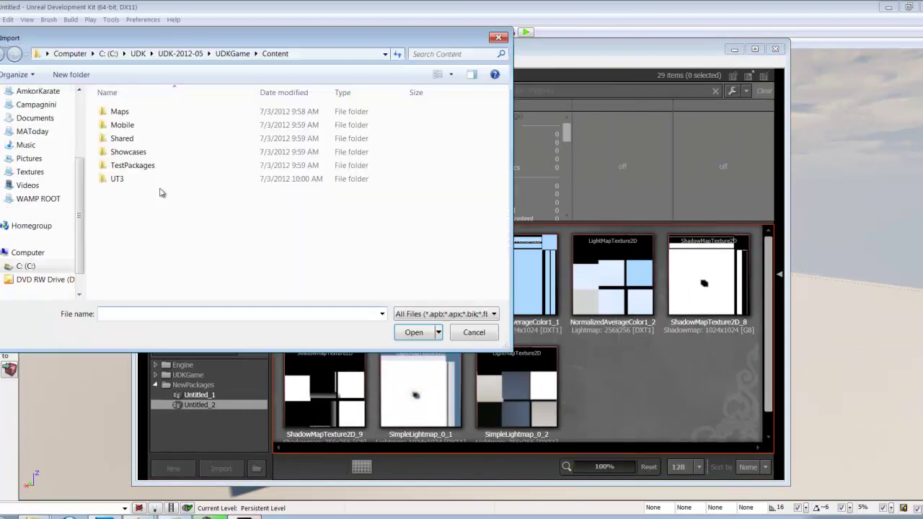
{"action": "left_click_drag", "start_coordinate": [81, 220], "coordinate": [81, 148]}
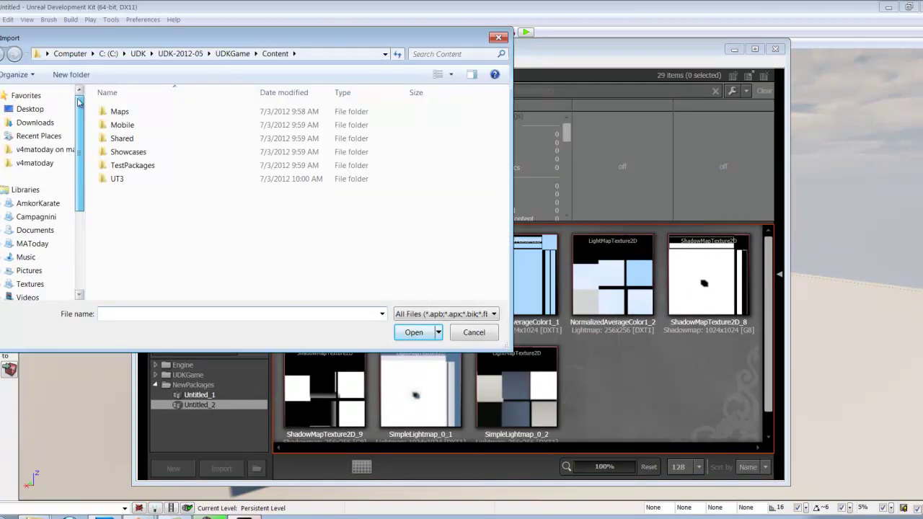
{"action": "left_click", "coordinate": [35, 111]}
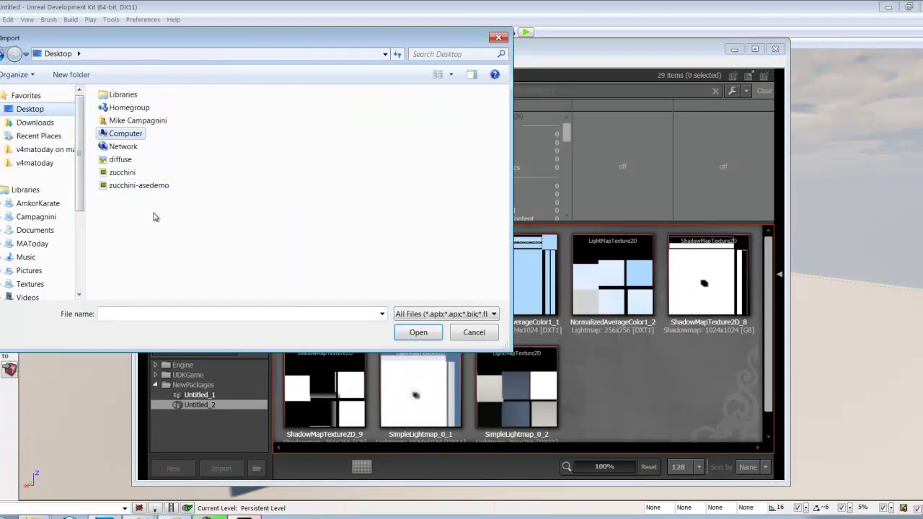
{"action": "double_click", "coordinate": [123, 173]}
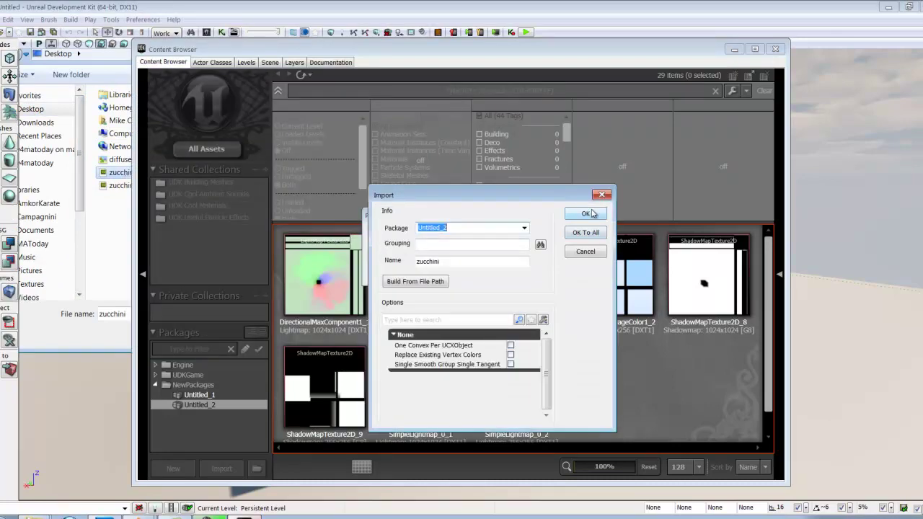
{"action": "left_click", "coordinate": [590, 214]}
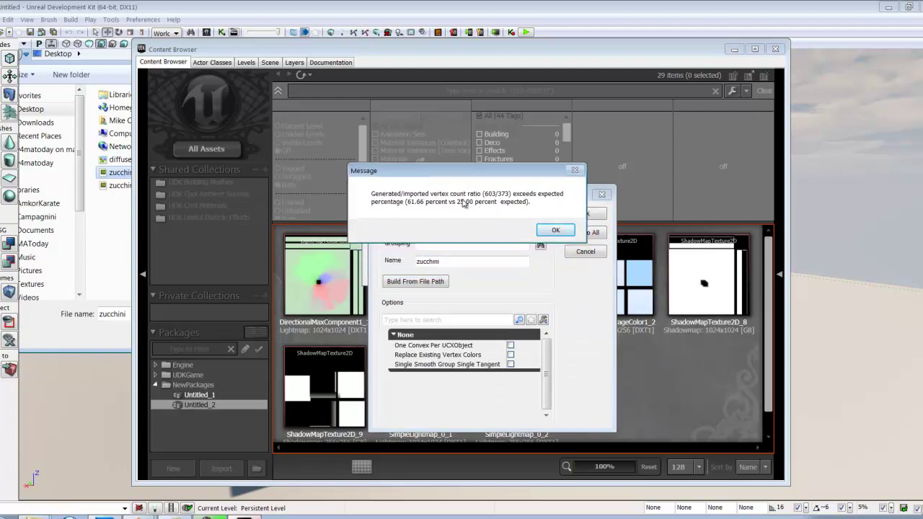
{"action": "left_click", "coordinate": [555, 231]}
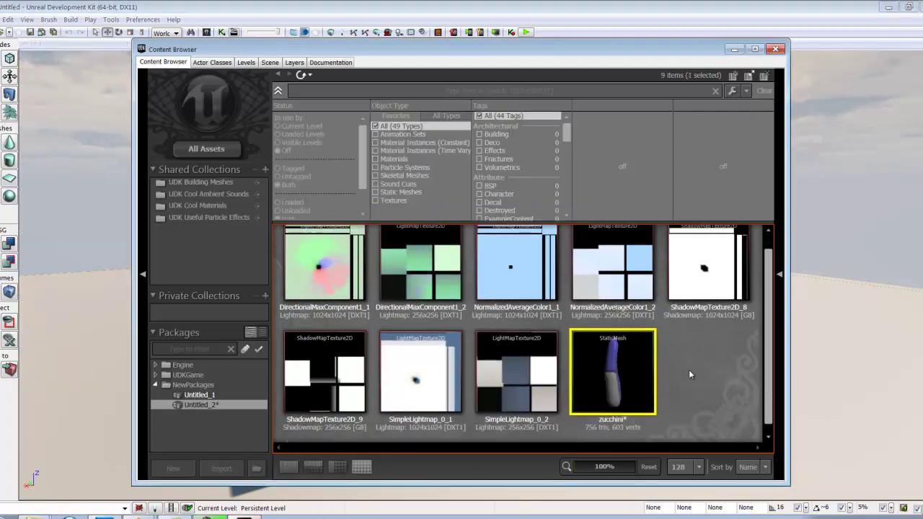
{"action": "right_click", "coordinate": [626, 379]}
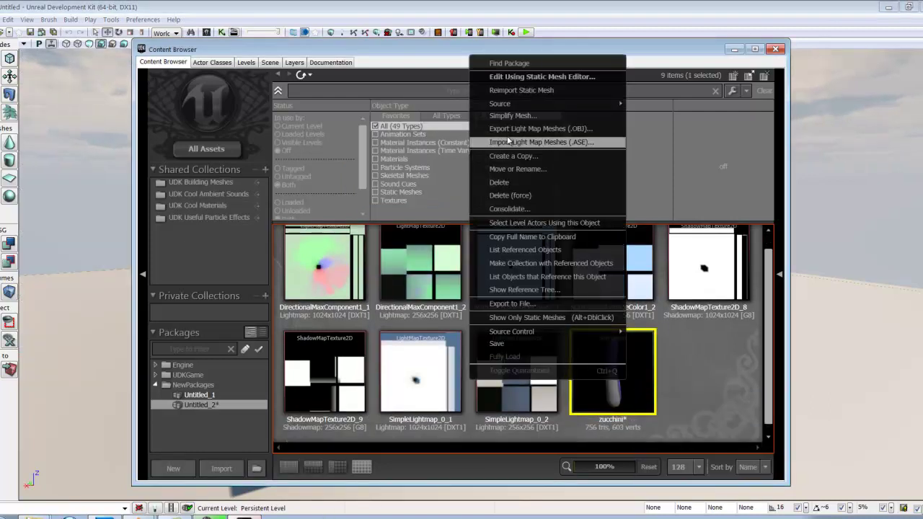
{"action": "left_click", "coordinate": [529, 185]}
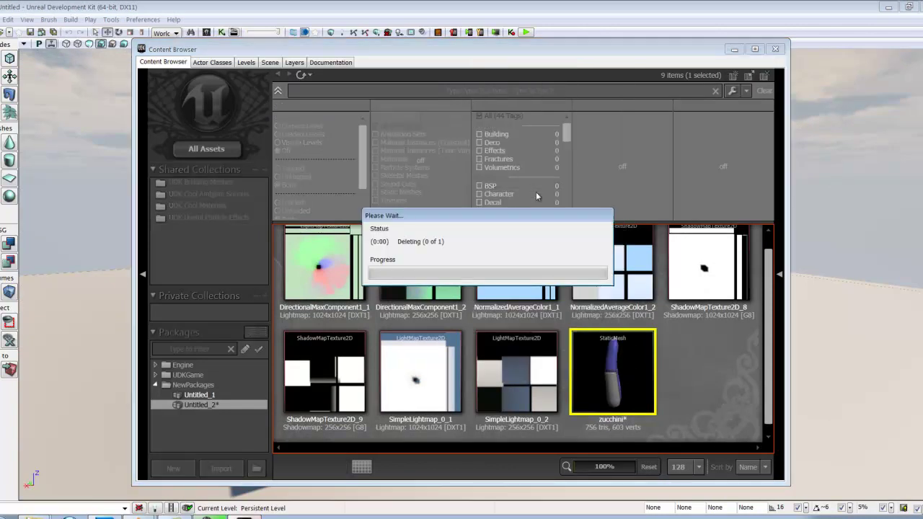
- In Object Mode, hide the upper collision box and select the zucchini mesh
{"action": "mouse_move", "coordinate": [217, 515]}
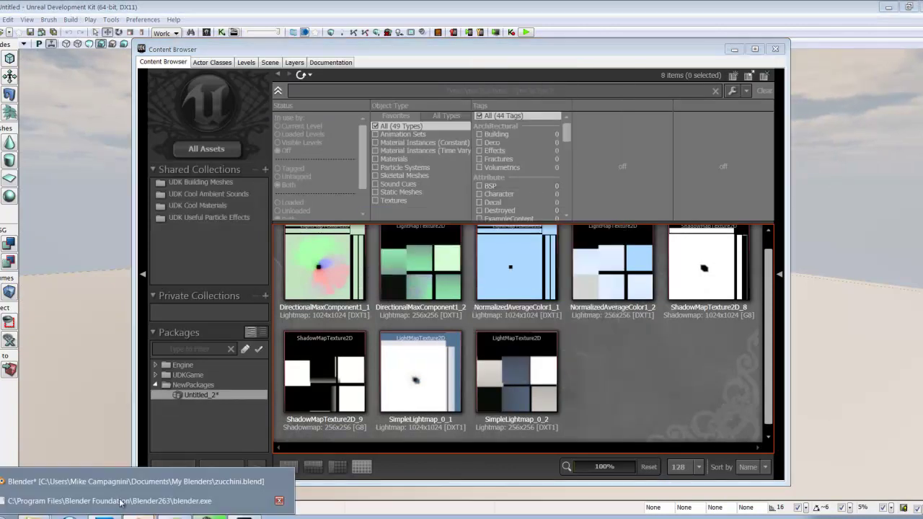
{"action": "left_click", "coordinate": [137, 481]}
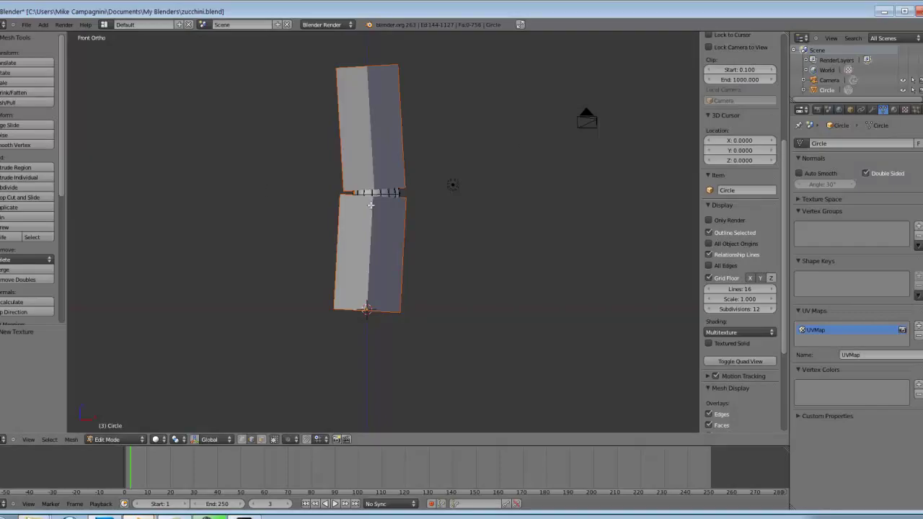
{"action": "key", "text": "Tab"}
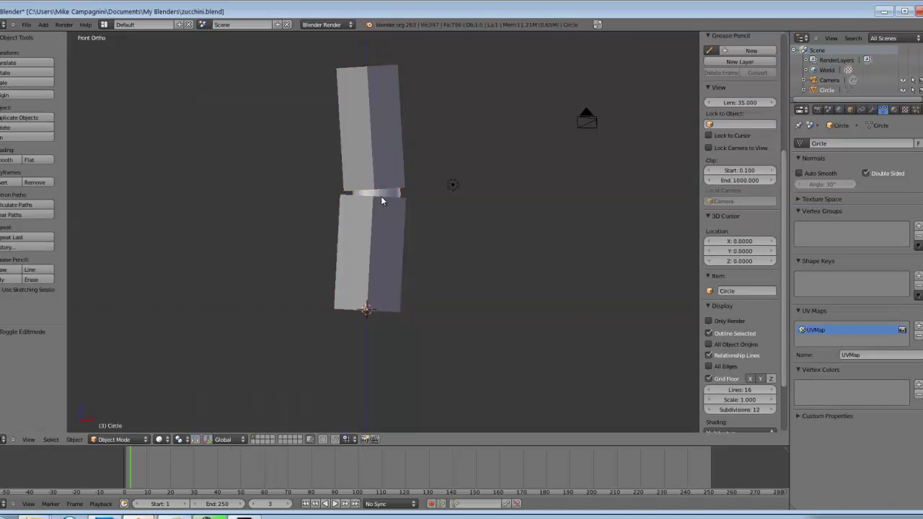
{"action": "right_click", "coordinate": [376, 162]}
{"action": "key", "text": "h"}
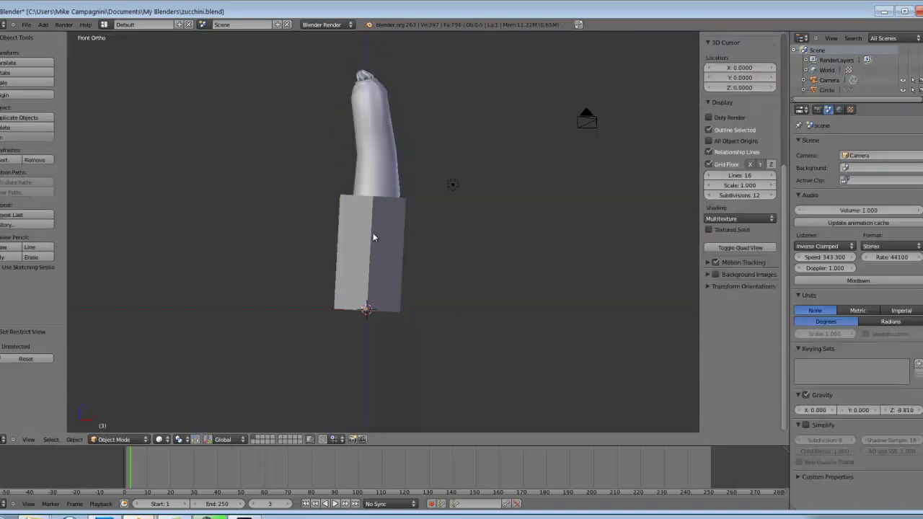
{"action": "right_click", "coordinate": [383, 153]}
{"action": "left_click", "coordinate": [883, 109]}
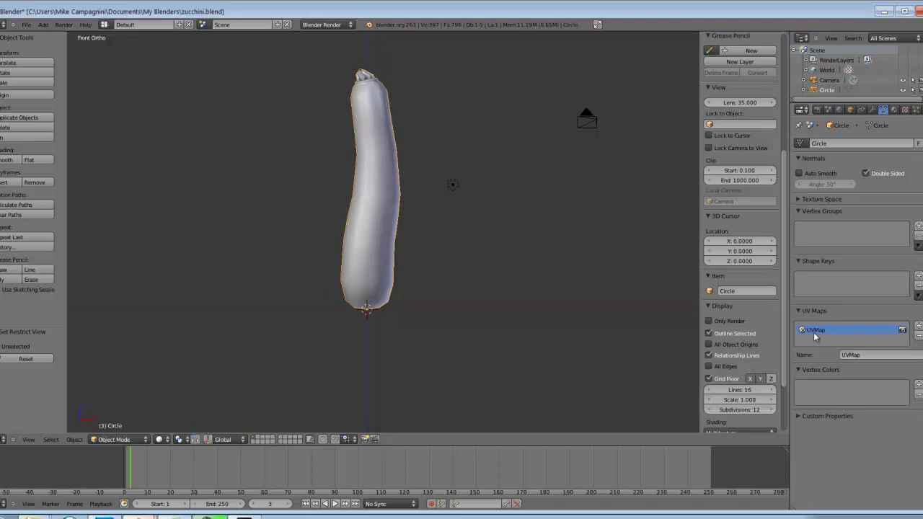
- Split the view into a UV/Image Editor on the right showing the fully selected zucchini's UVs
{"action": "left_click_drag", "start_coordinate": [785, 34], "coordinate": [585, 71]}
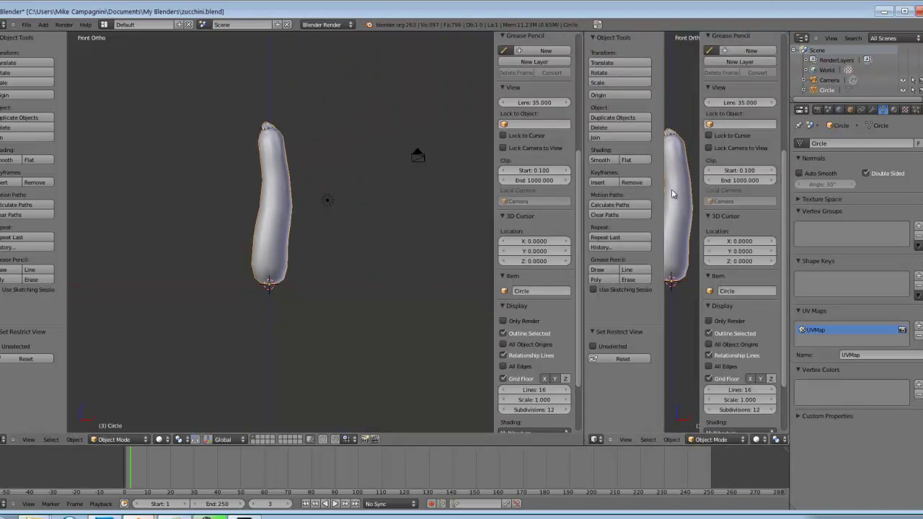
{"action": "key", "text": "t"}
{"action": "key", "text": "n"}
{"action": "left_click", "coordinate": [596, 440]}
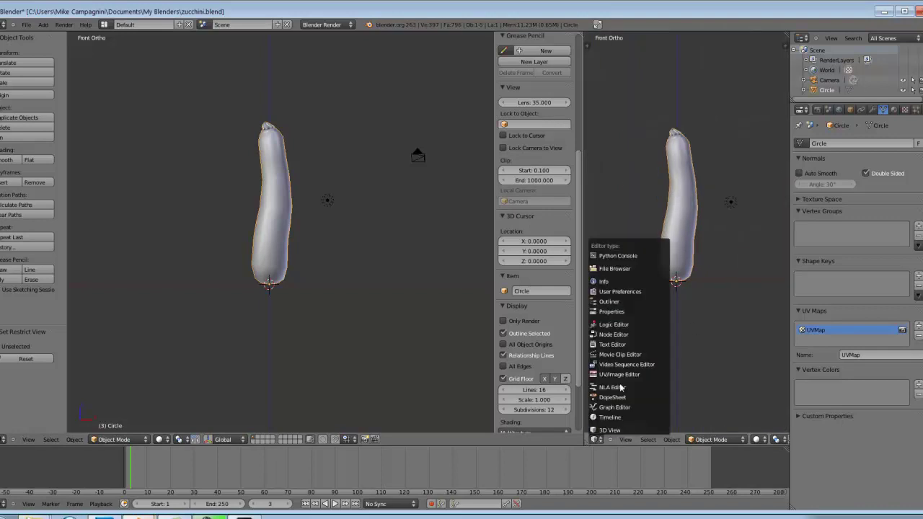
{"action": "left_click", "coordinate": [634, 377]}
{"action": "key", "text": "Tab"}
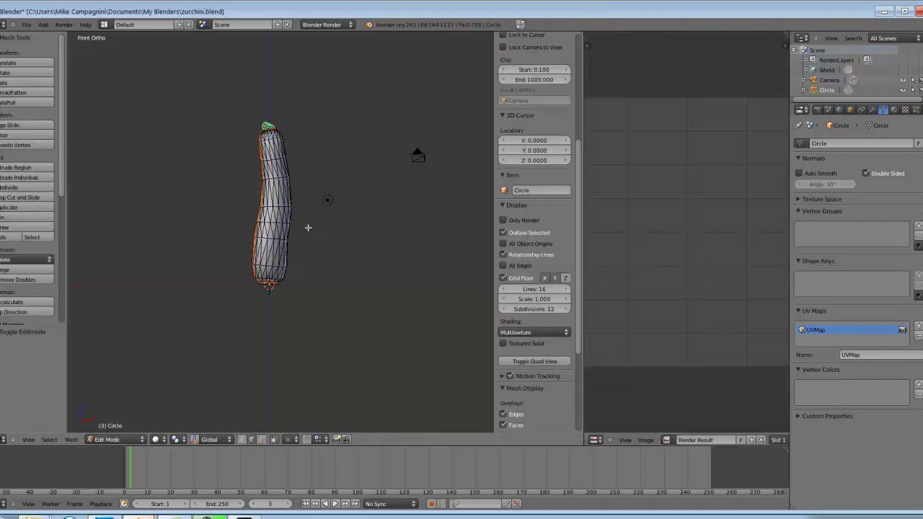
{"action": "key", "text": "a"}
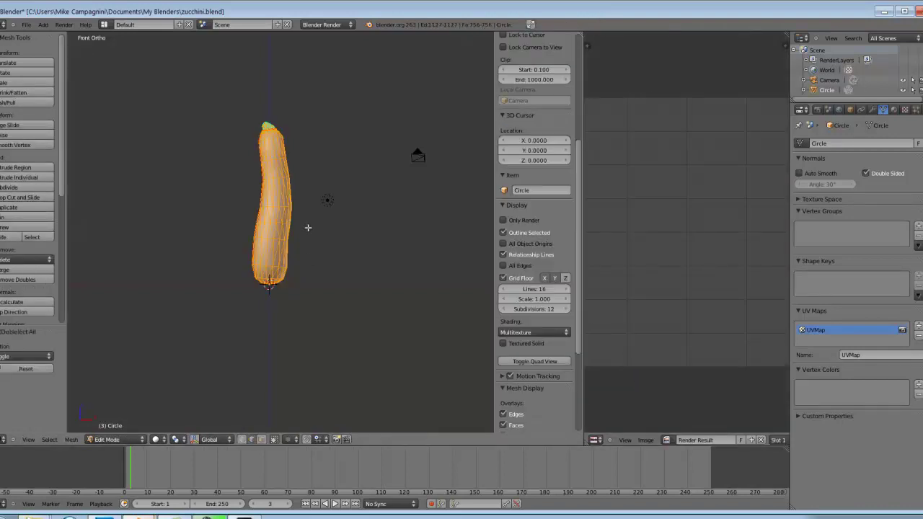
{"action": "left_click", "coordinate": [762, 440]}
- Add a second UV map, UVMap.001, and fill it with a Lightmap Pack layout
{"action": "scroll", "coordinate": [700, 310], "scroll_direction": "up", "scroll_amount": 1}
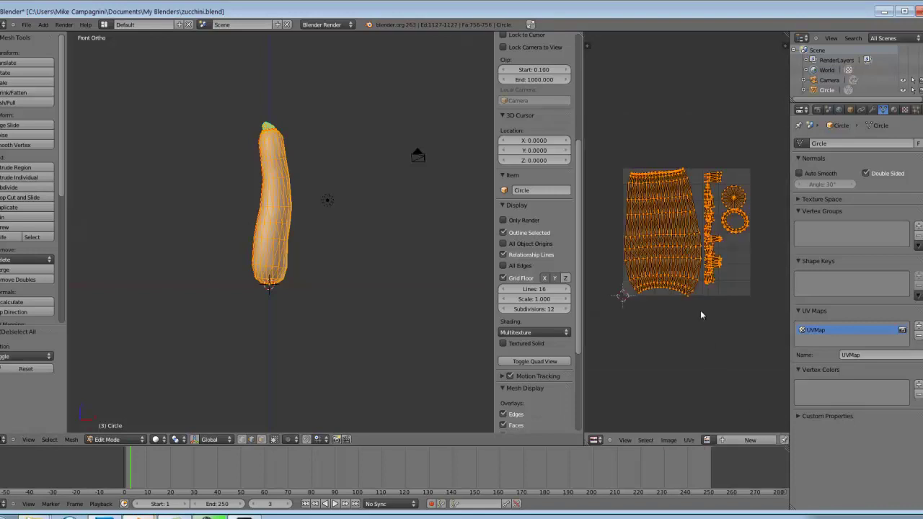
{"action": "left_click", "coordinate": [917, 327]}
{"action": "left_click", "coordinate": [830, 334]}
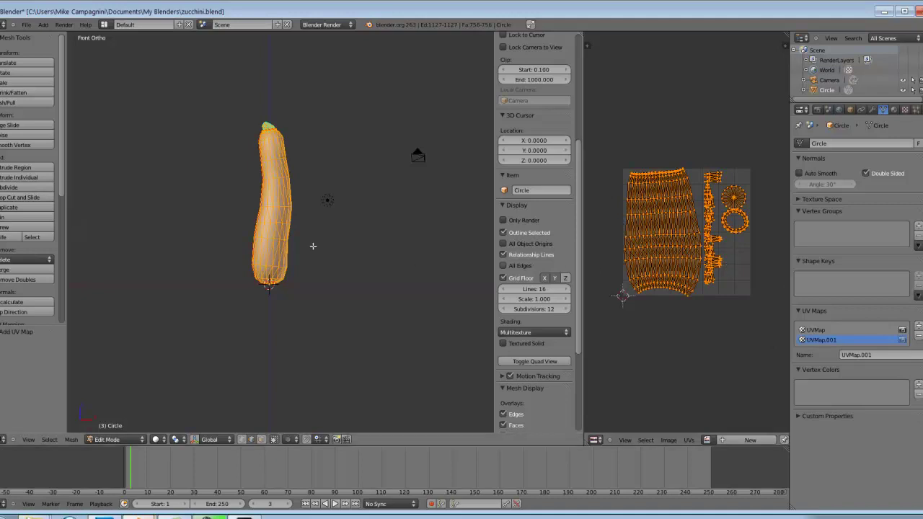
{"action": "key", "text": "u"}
{"action": "left_click", "coordinate": [294, 206]}
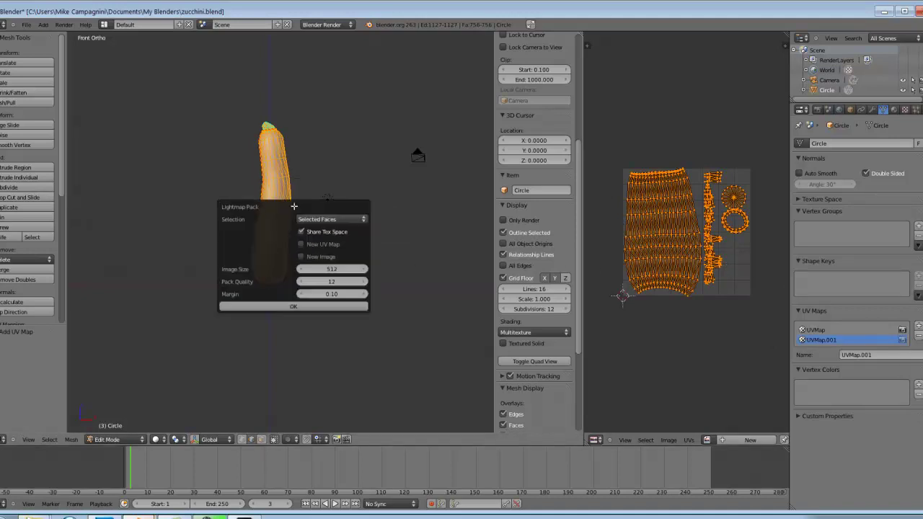
{"action": "left_click", "coordinate": [307, 306]}
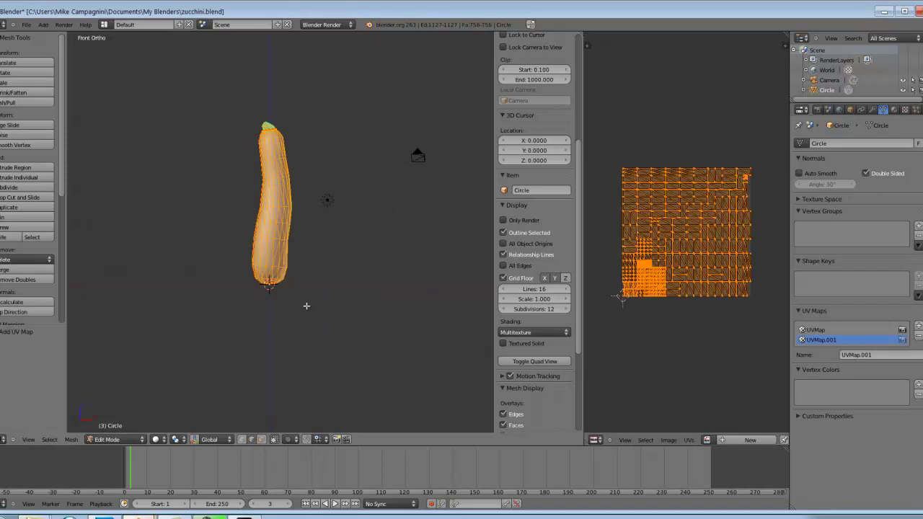
- Toggle between UVMap and UVMap.001 to compare layouts, leaving UVMap.001 active
{"action": "left_click", "coordinate": [822, 330]}
{"action": "left_click", "coordinate": [829, 340]}
{"action": "left_click", "coordinate": [835, 331]}
{"action": "left_click", "coordinate": [830, 341]}
{"action": "left_click", "coordinate": [831, 332]}
{"action": "left_click", "coordinate": [831, 339]}
- In Object Mode, unhide the collision boxes and export zucchini.ase to the Desktop
{"action": "key", "text": "Tab"}
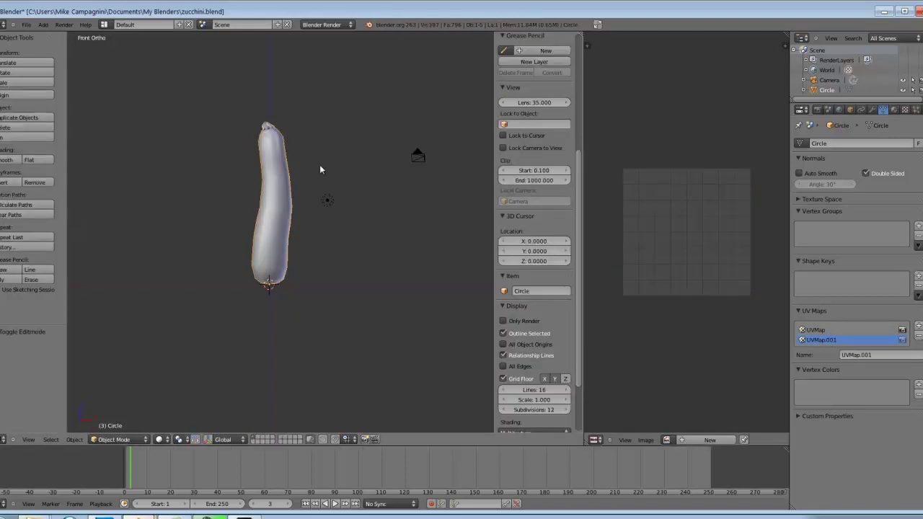
{"action": "key", "text": "alt+h"}
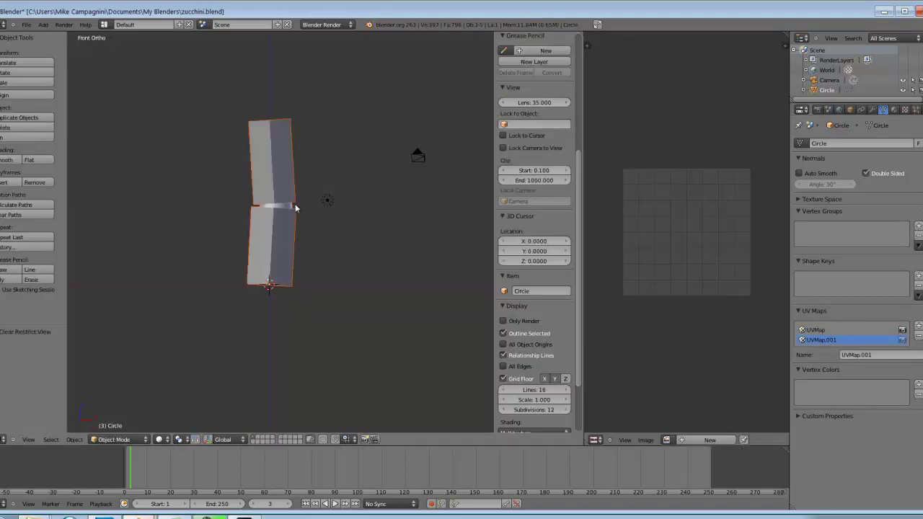
{"action": "left_click", "coordinate": [24, 24]}
{"action": "mouse_move", "coordinate": [57, 187]}
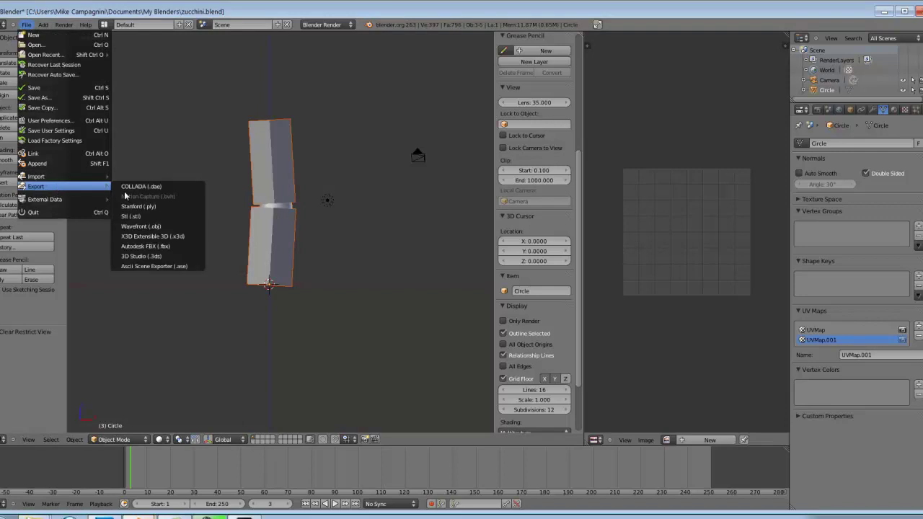
{"action": "left_click", "coordinate": [175, 266]}
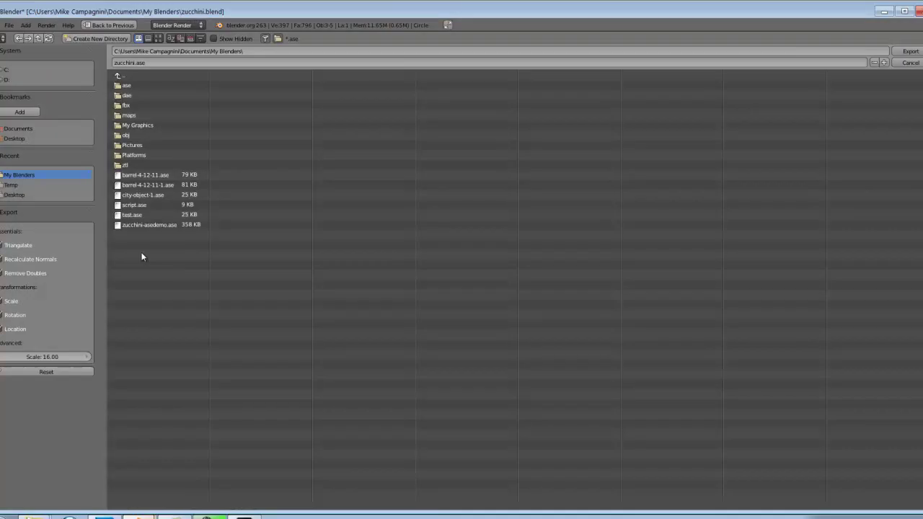
{"action": "left_click", "coordinate": [21, 138]}
{"action": "double_click", "coordinate": [193, 87]}
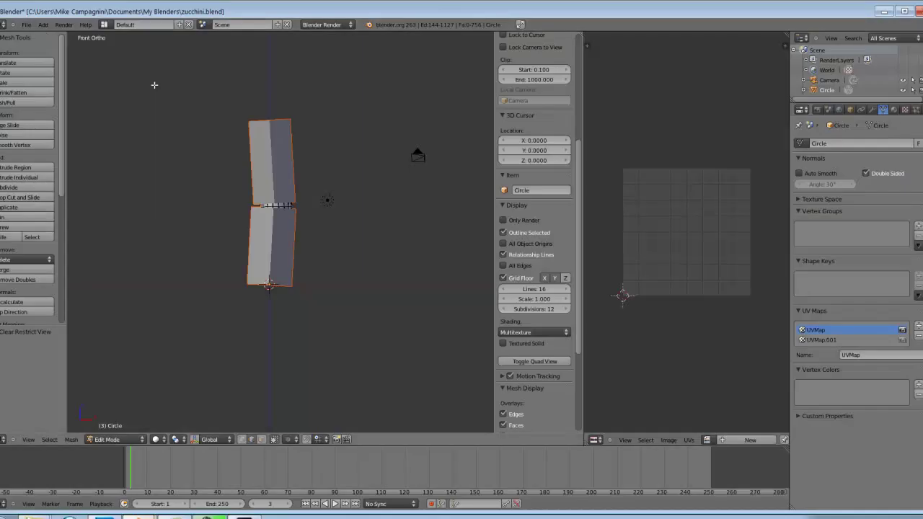
- In UDK, import the zucchini file from the Desktop into Untitled_2 as a static mesh
{"action": "left_click", "coordinate": [264, 513]}
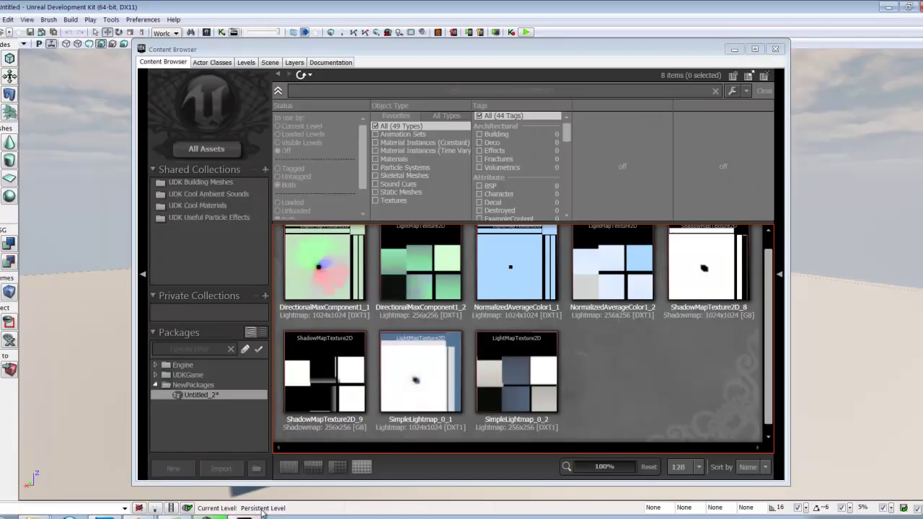
{"action": "right_click", "coordinate": [655, 365]}
{"action": "left_click", "coordinate": [562, 8]}
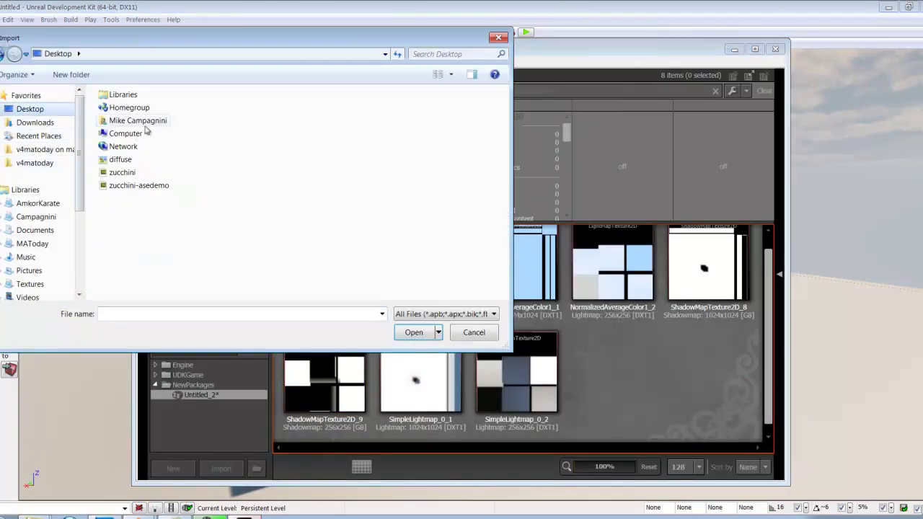
{"action": "double_click", "coordinate": [122, 173]}
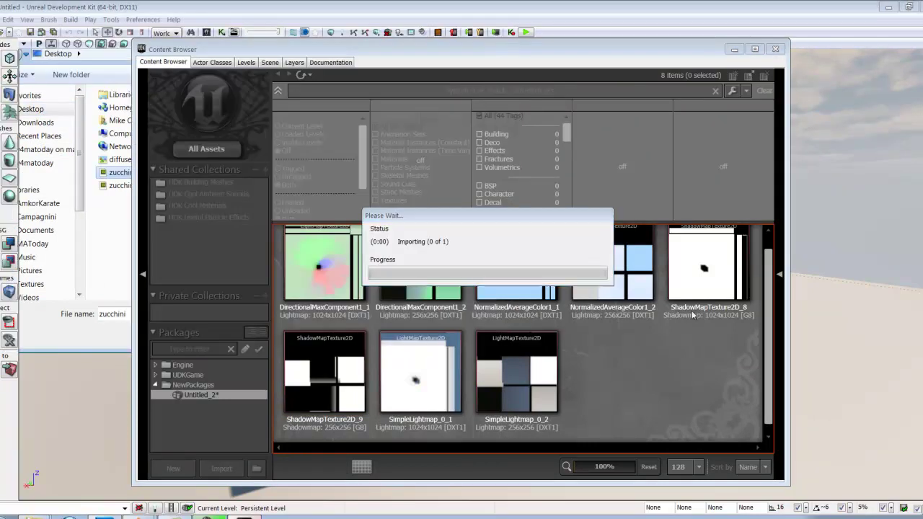
{"action": "left_click", "coordinate": [588, 212]}
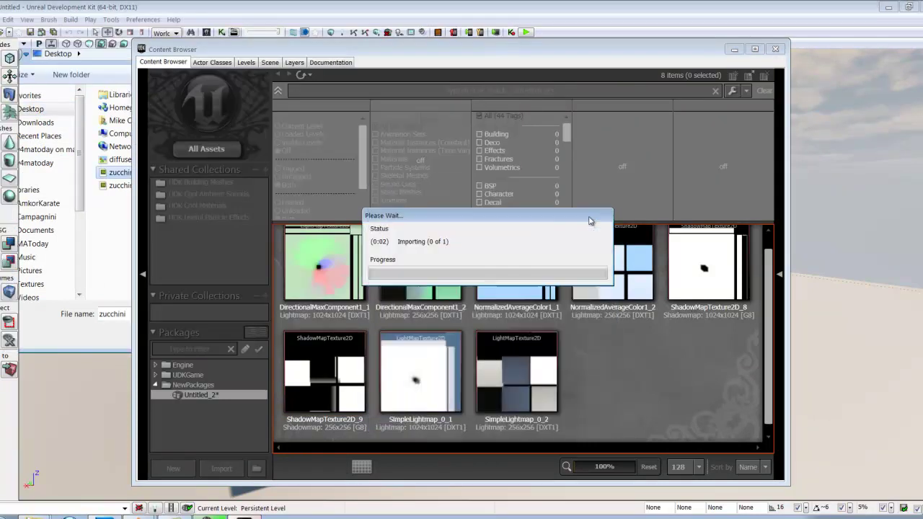
- Import the diffuse texture with Create Material? ticked, producing Diffuse_Mat
{"action": "right_click", "coordinate": [734, 362]}
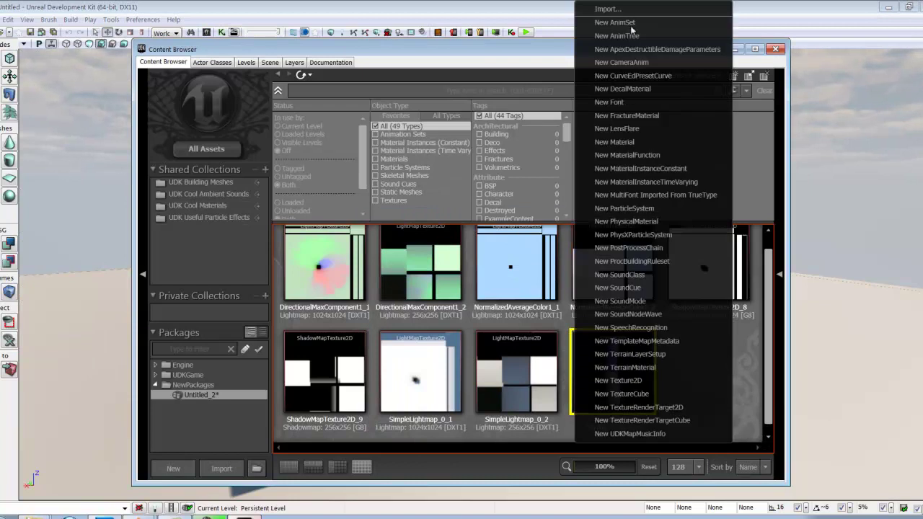
{"action": "left_click", "coordinate": [613, 9]}
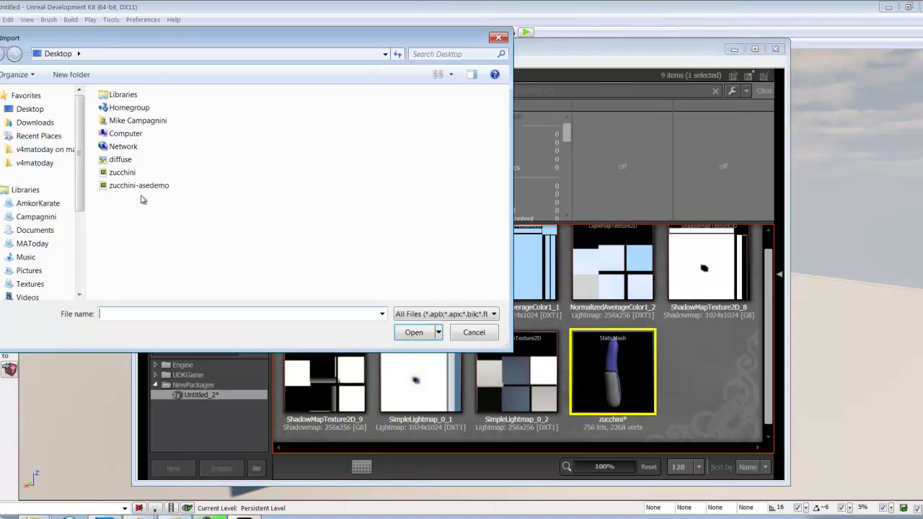
{"action": "left_click", "coordinate": [114, 161]}
{"action": "double_click", "coordinate": [114, 162]}
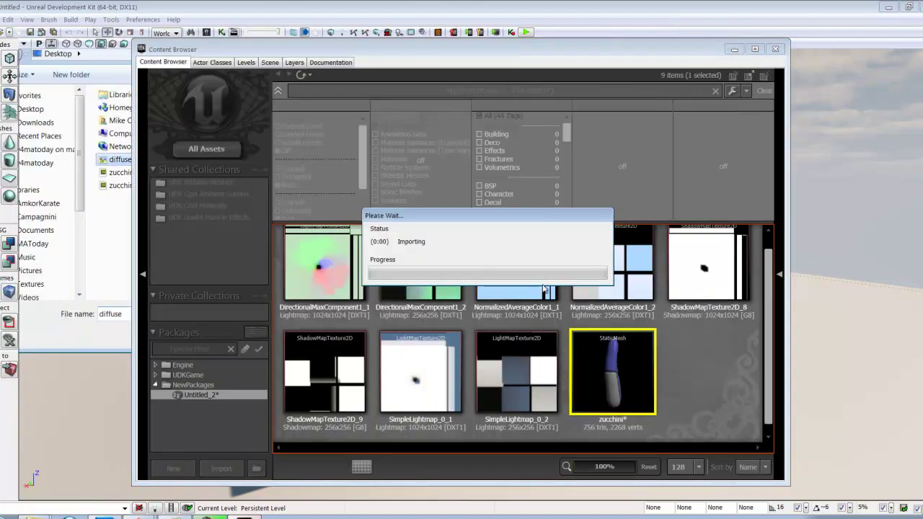
{"action": "left_click", "coordinate": [470, 403]}
{"action": "left_click", "coordinate": [584, 214]}
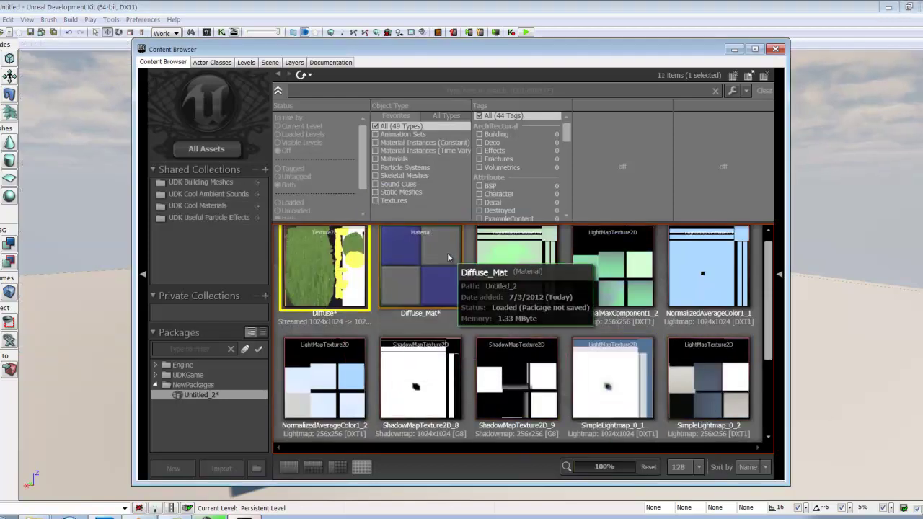
- Move Diffuse_Mat's Texture Sample node right of the material node and apply the change
{"action": "double_click", "coordinate": [448, 257]}
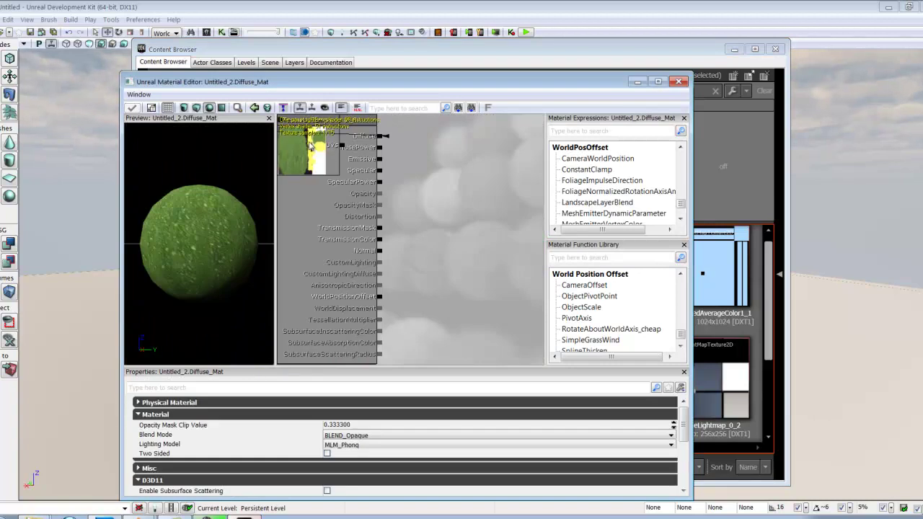
{"action": "left_click", "coordinate": [324, 137]}
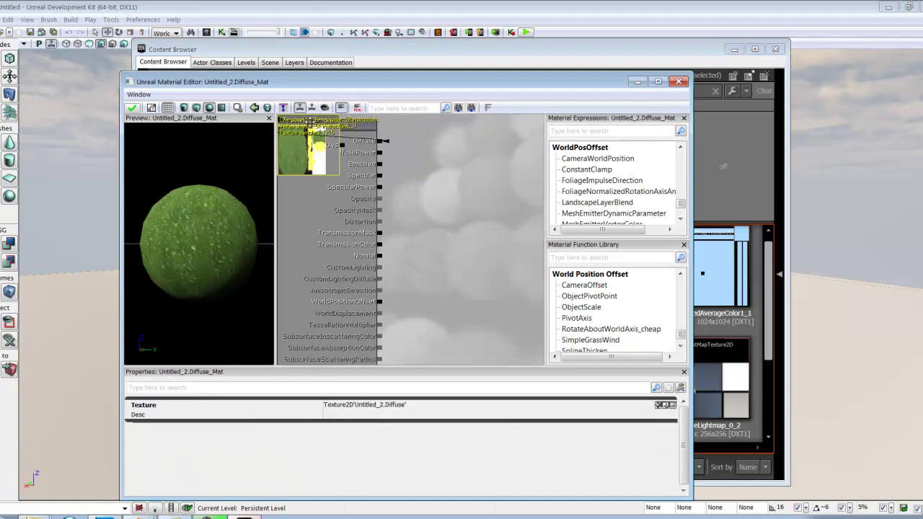
{"action": "left_click_drag", "start_coordinate": [306, 129], "coordinate": [476, 175]}
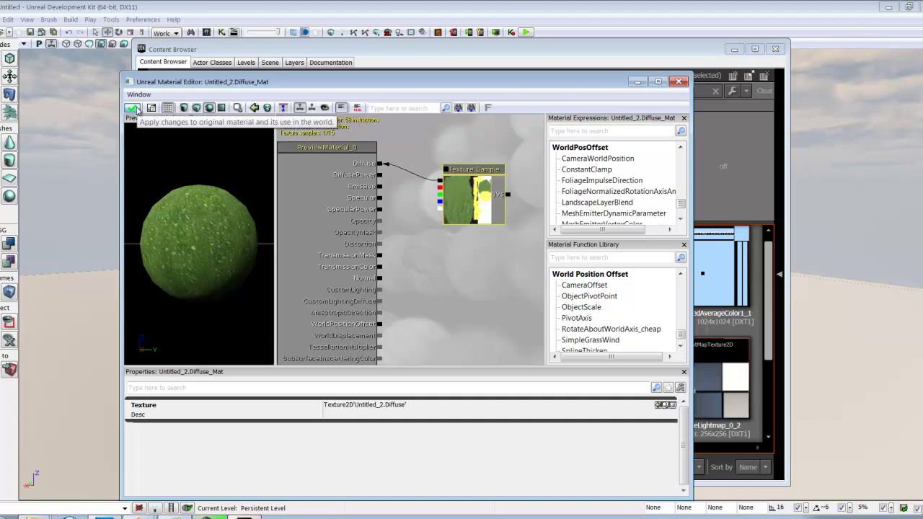
{"action": "left_click", "coordinate": [132, 108]}
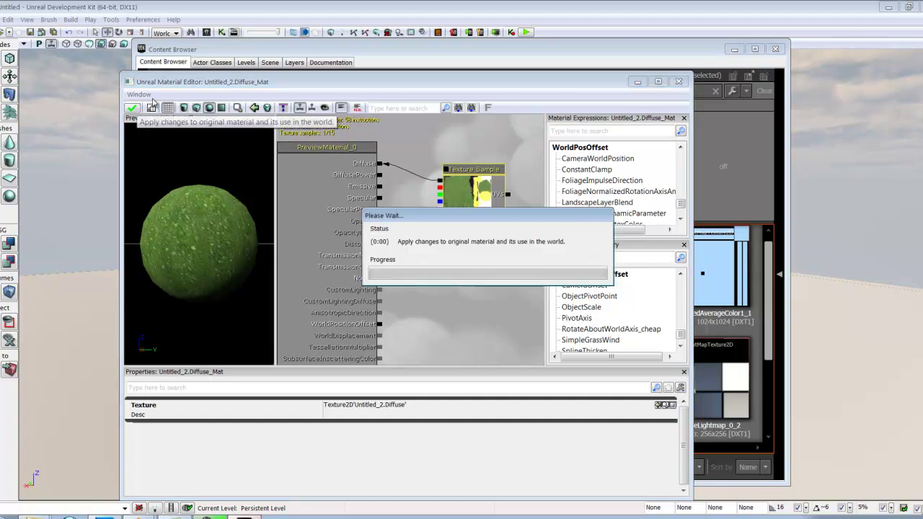
{"action": "left_click", "coordinate": [680, 82]}
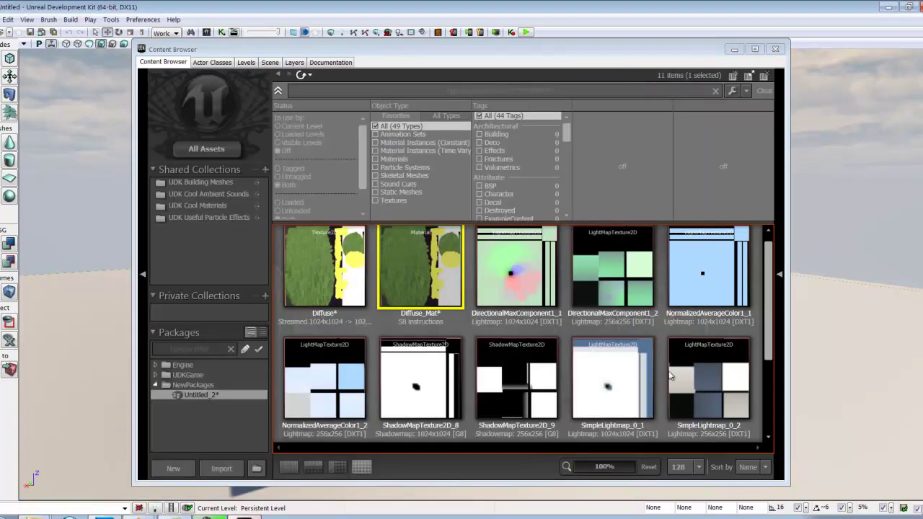
- Open the zucchini mesh in the Static Mesh Editor and select its LODInfo Material slot
{"action": "scroll", "coordinate": [769, 322], "scroll_direction": "down", "scroll_amount": 1}
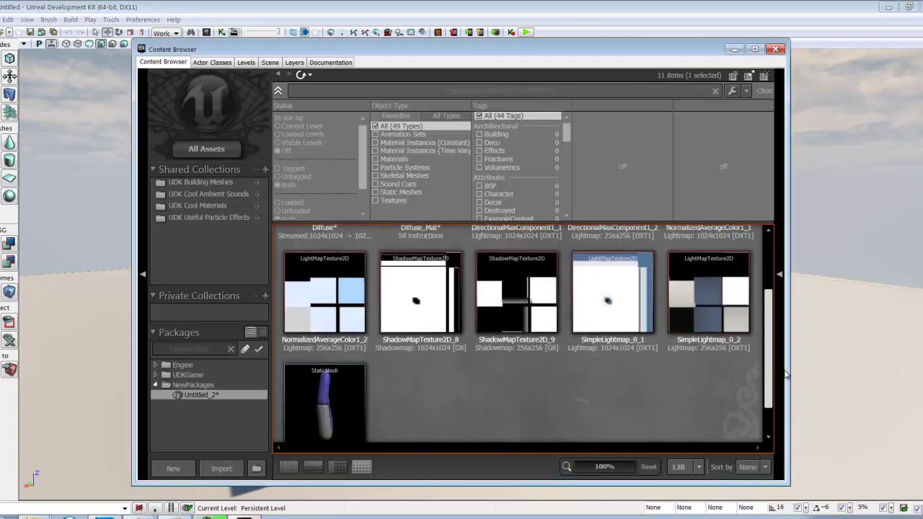
{"action": "double_click", "coordinate": [340, 429]}
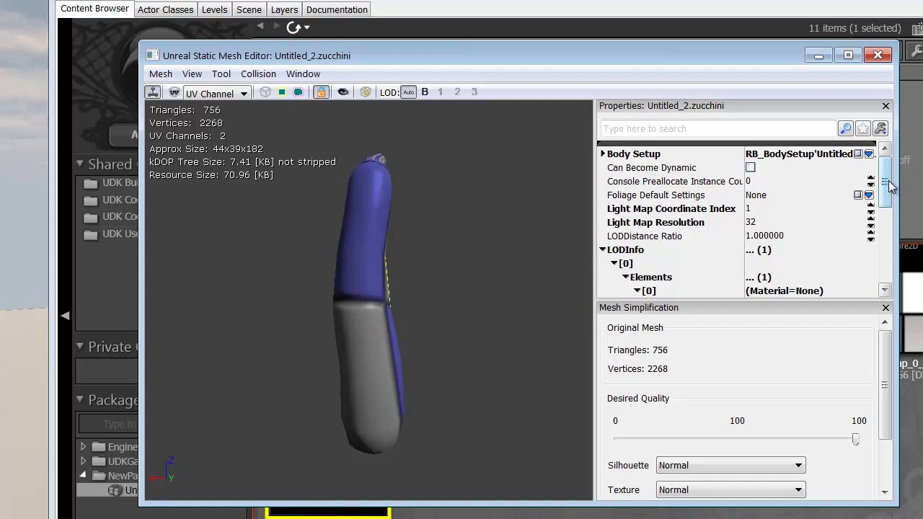
{"action": "scroll", "coordinate": [891, 184], "scroll_direction": "down", "scroll_amount": 2}
{"action": "left_click", "coordinate": [774, 247]}
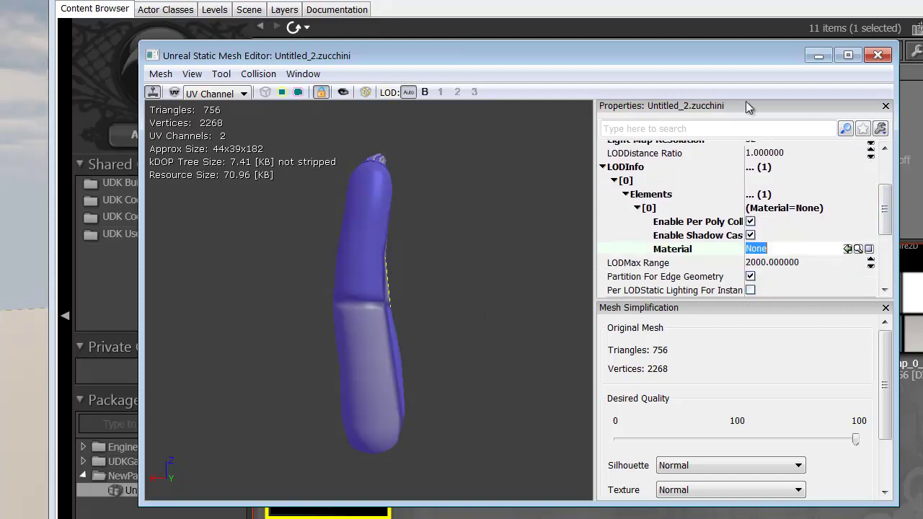
- Select Diffuse_Mat in the Content Browser and assign it to the zucchini's material slot
{"action": "left_click_drag", "start_coordinate": [519, 48], "coordinate": [121, 32]}
{"action": "left_click", "coordinate": [648, 435]}
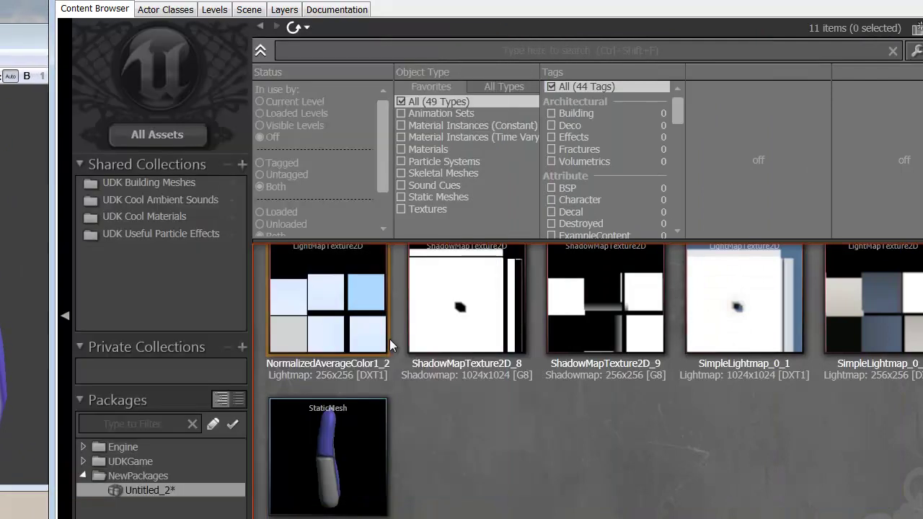
{"action": "scroll", "coordinate": [824, 418], "scroll_direction": "up", "scroll_amount": 2}
{"action": "left_click", "coordinate": [458, 334]}
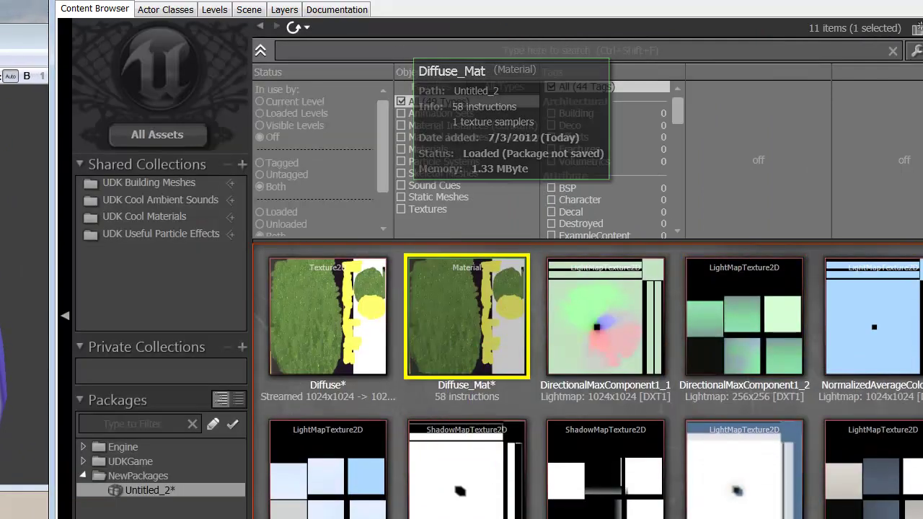
{"action": "left_click_drag", "start_coordinate": [522, 1], "coordinate": [740, 14]}
{"action": "left_click", "coordinate": [184, 41]}
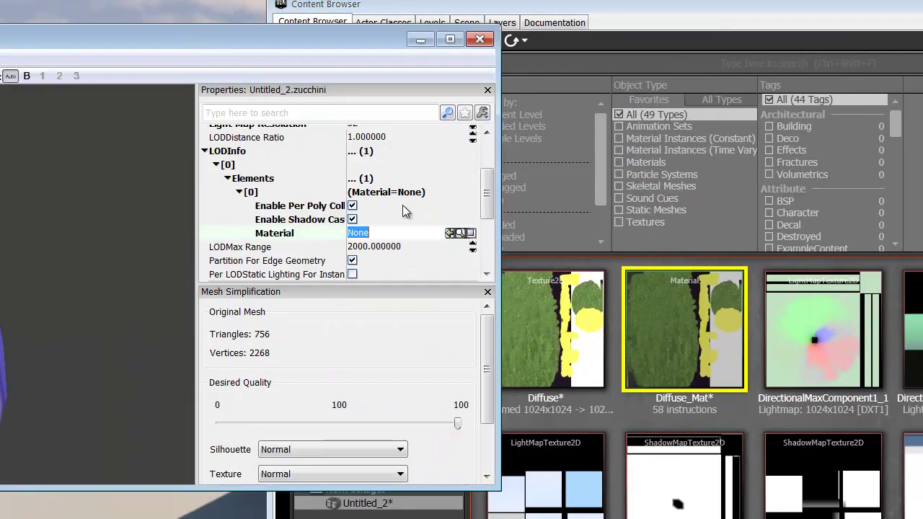
{"action": "left_click", "coordinate": [450, 233]}
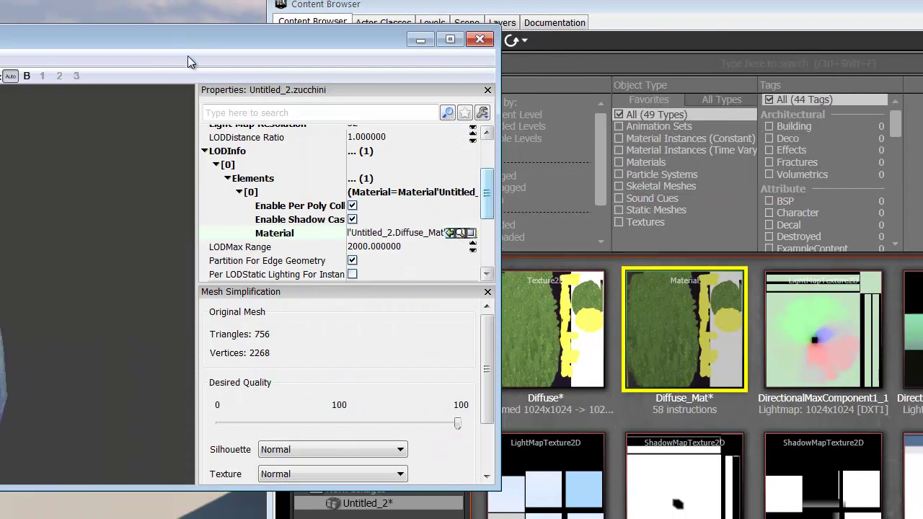
- Enable Can Become Dynamic on the zucchini mesh
{"action": "left_click_drag", "start_coordinate": [262, 44], "coordinate": [601, 31]}
{"action": "scroll", "coordinate": [681, 198], "scroll_direction": "up", "scroll_amount": 3}
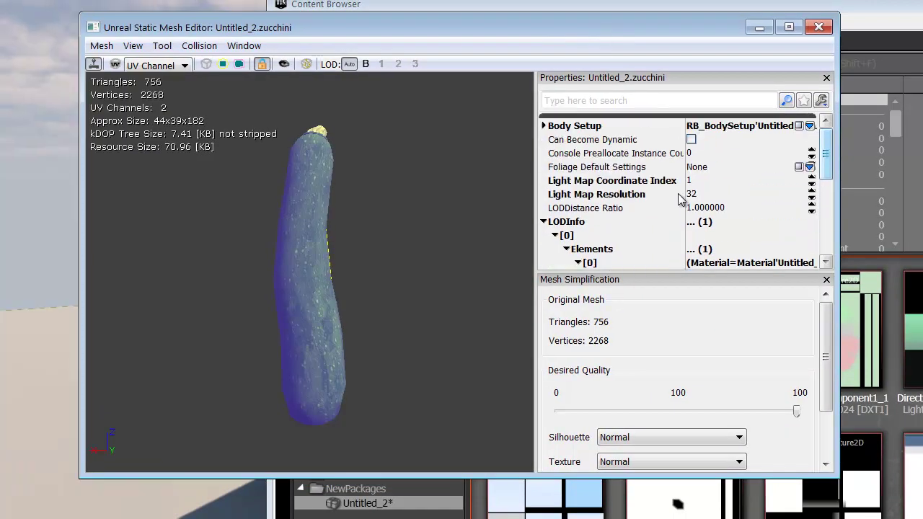
{"action": "left_click", "coordinate": [691, 140]}
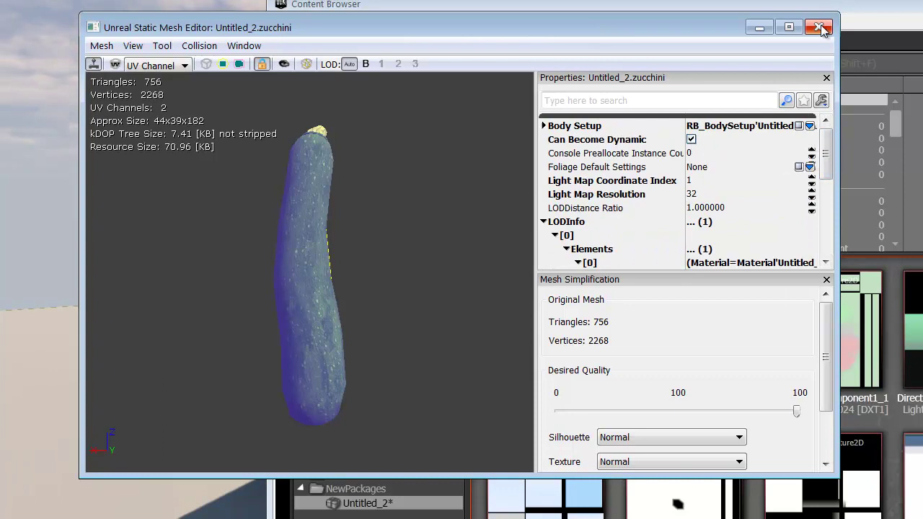
- Check the zucchini's UV Channel 0 layout, then display its two collision boxes and orbit around them
{"action": "left_click", "coordinate": [116, 64]}
{"action": "left_click", "coordinate": [144, 66]}
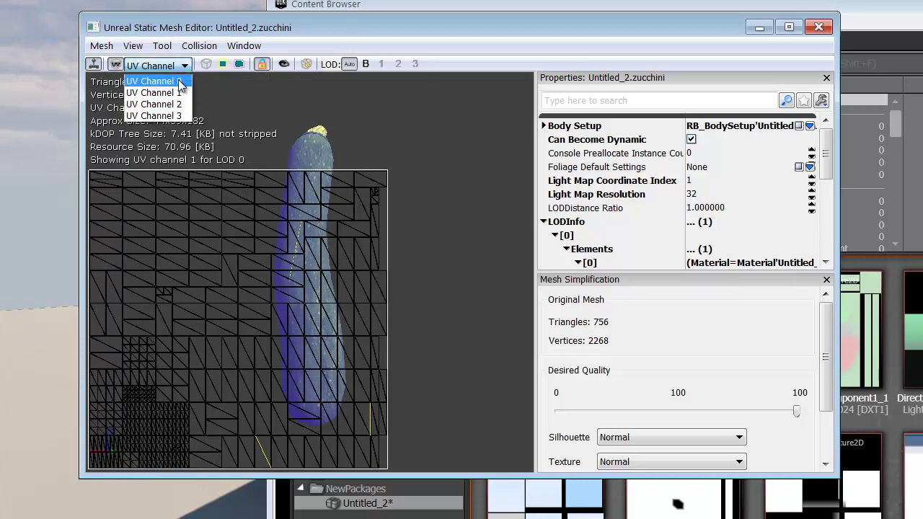
{"action": "left_click", "coordinate": [179, 82]}
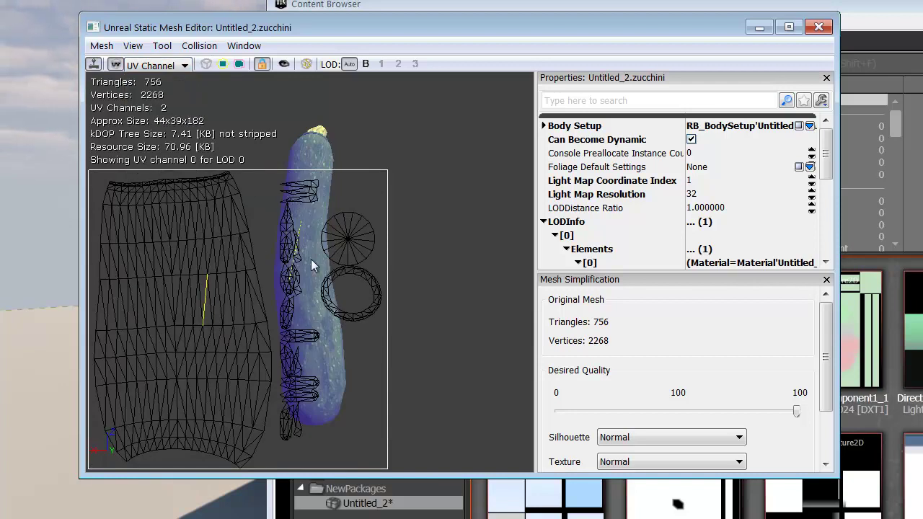
{"action": "left_click", "coordinate": [116, 64]}
{"action": "left_click", "coordinate": [240, 64]}
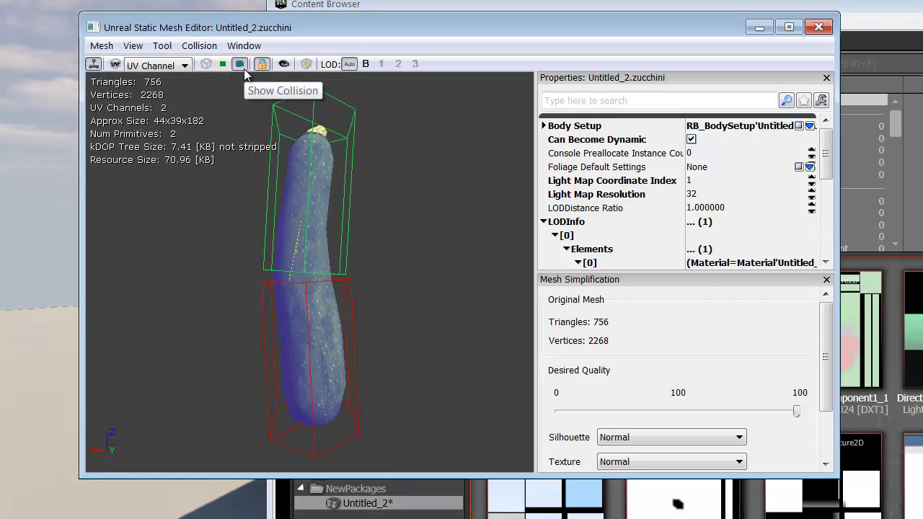
{"action": "left_click_drag", "start_coordinate": [443, 229], "coordinate": [85, 280]}
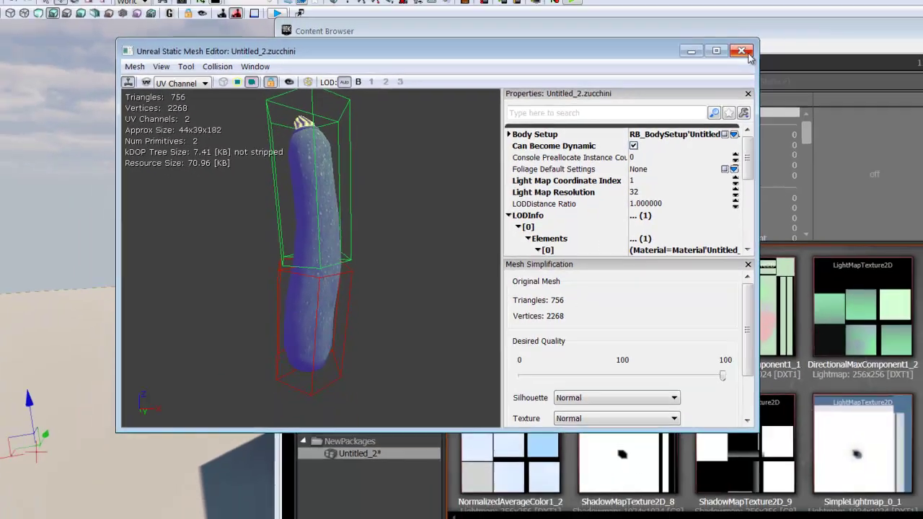
- Place three zucchini meshes on the level floor, rotating the third one to tilt it over
{"action": "left_click", "coordinate": [819, 26]}
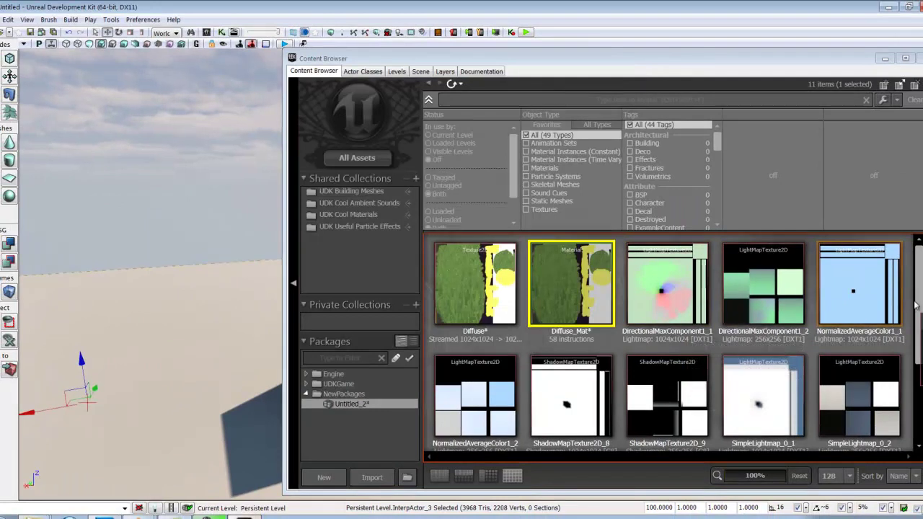
{"action": "scroll", "coordinate": [620, 436], "scroll_direction": "down", "scroll_amount": 2}
{"action": "left_click", "coordinate": [479, 389]}
{"action": "left_click", "coordinate": [224, 349]}
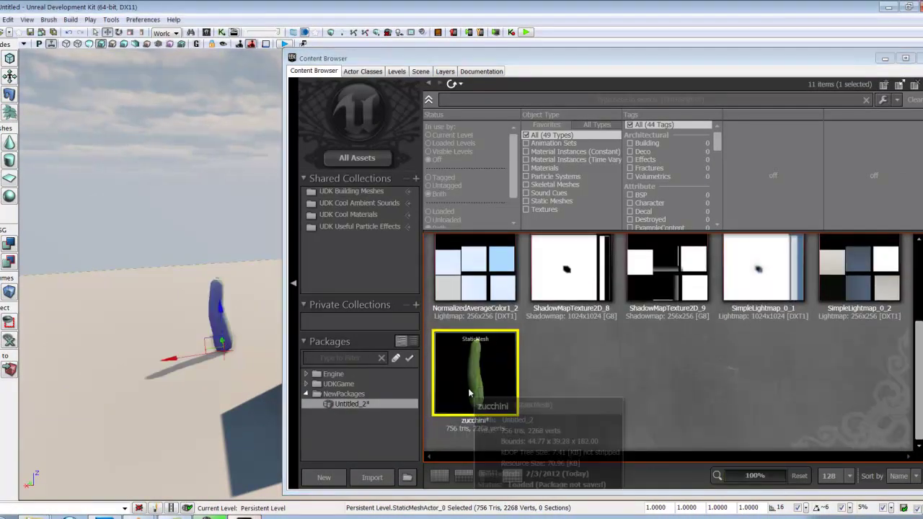
{"action": "left_click", "coordinate": [189, 349]}
{"action": "key", "text": "space"}
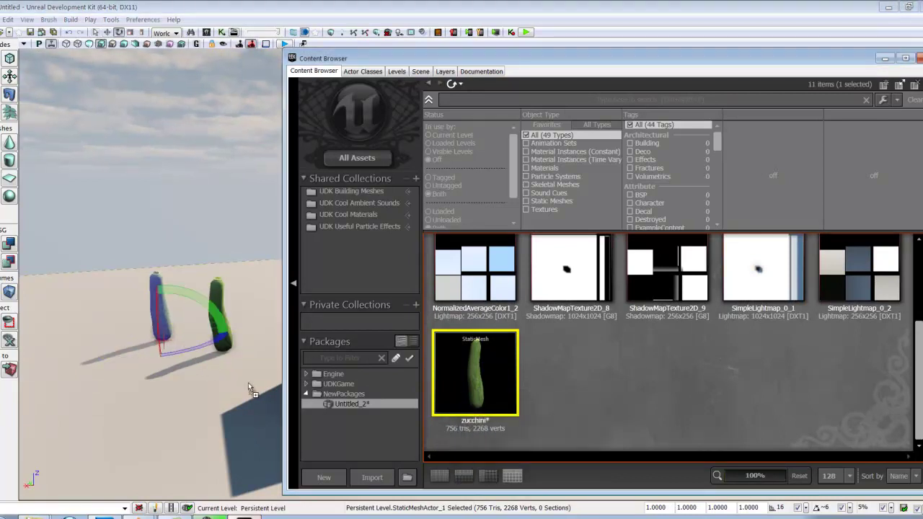
{"action": "left_click", "coordinate": [89, 376]}
{"action": "left_click_drag", "start_coordinate": [137, 379], "coordinate": [239, 326]}
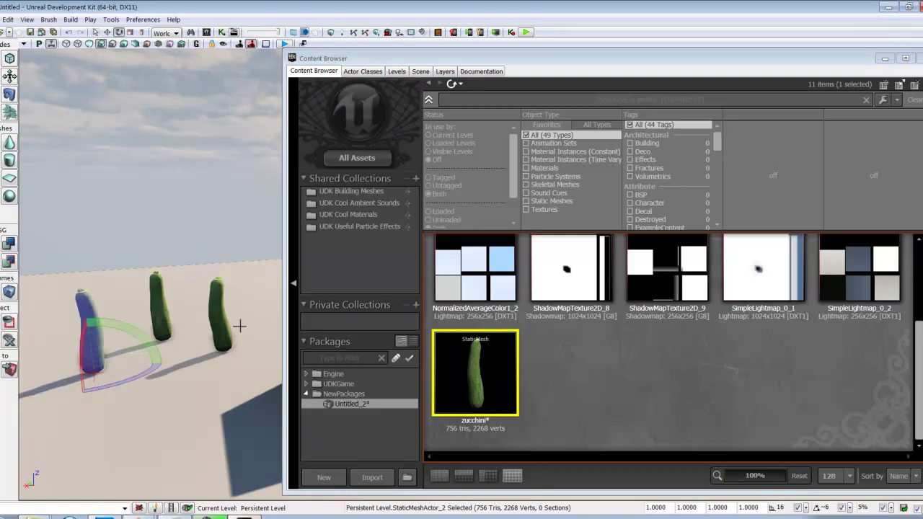
{"action": "left_click", "coordinate": [917, 57]}
- Build Preview-quality lighting for the level and close the Map Check warning
{"action": "left_click", "coordinate": [343, 33]}
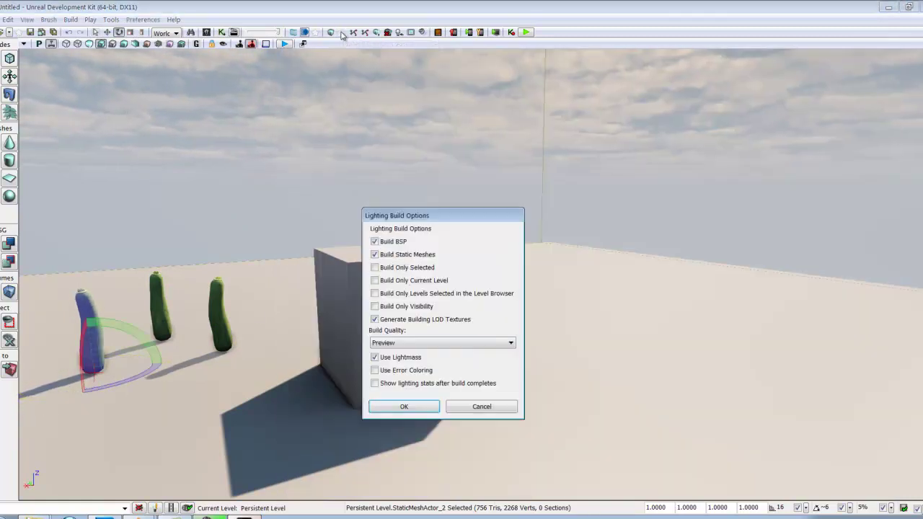
{"action": "left_click", "coordinate": [409, 409]}
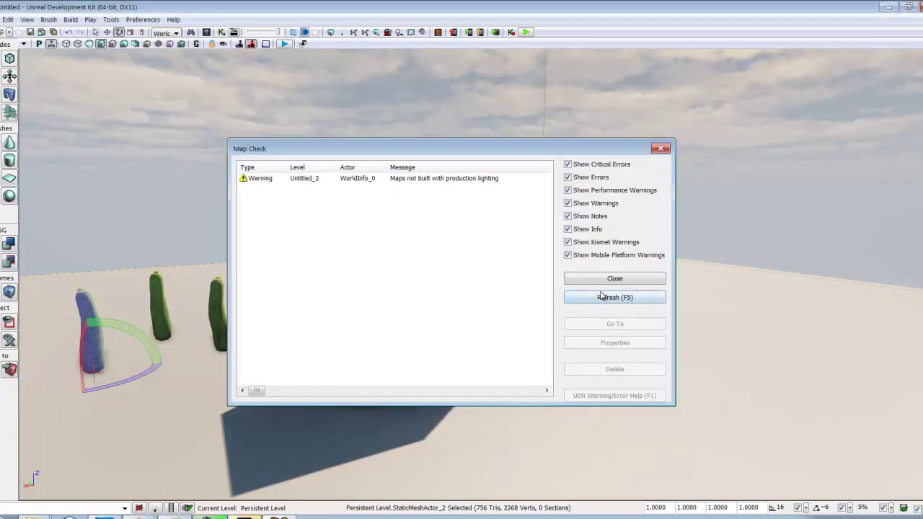
{"action": "left_click", "coordinate": [612, 279]}
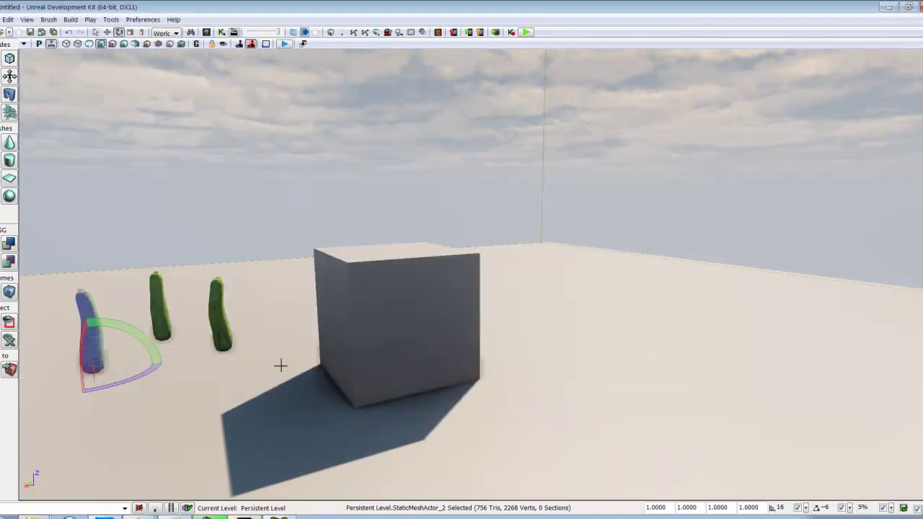
- Set Game Type For PIE to UTDeathmatch in the level's World Properties
{"action": "left_click_drag", "start_coordinate": [210, 305], "coordinate": [108, 62]}
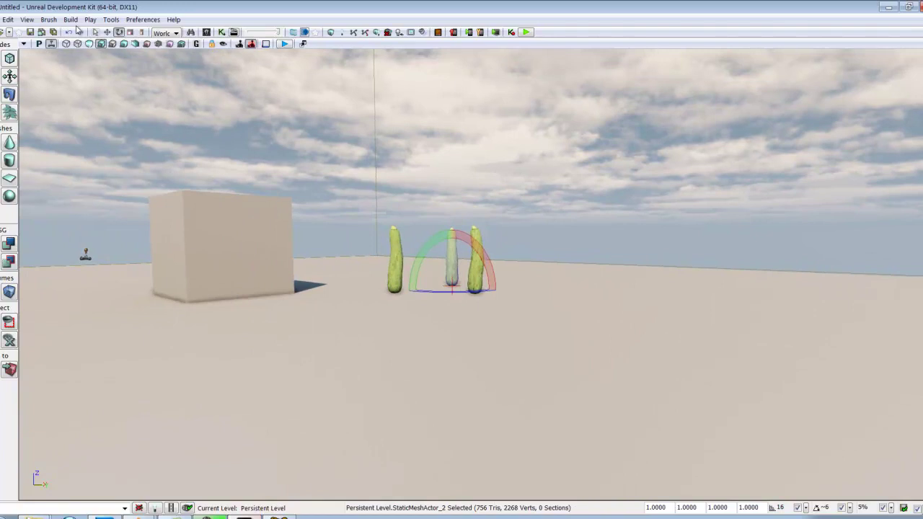
{"action": "left_click", "coordinate": [8, 20]}
{"action": "mouse_move", "coordinate": [28, 22]}
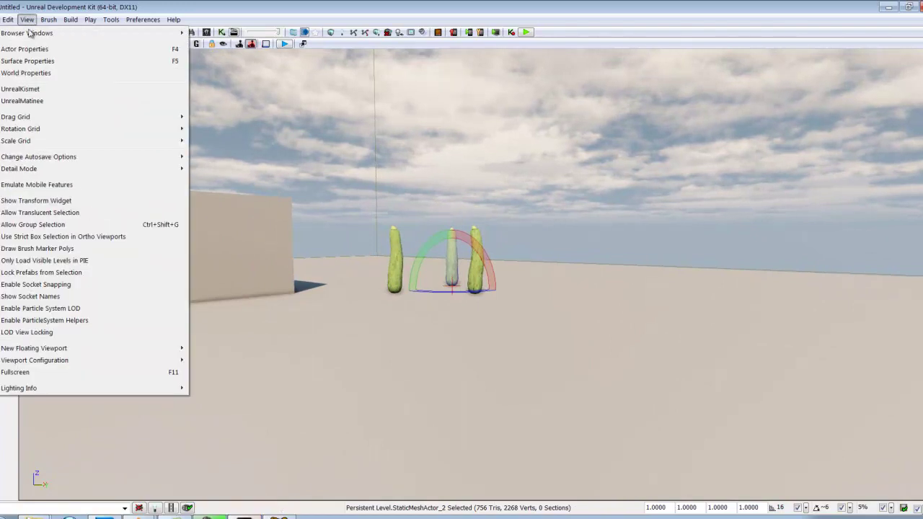
{"action": "left_click", "coordinate": [25, 73]}
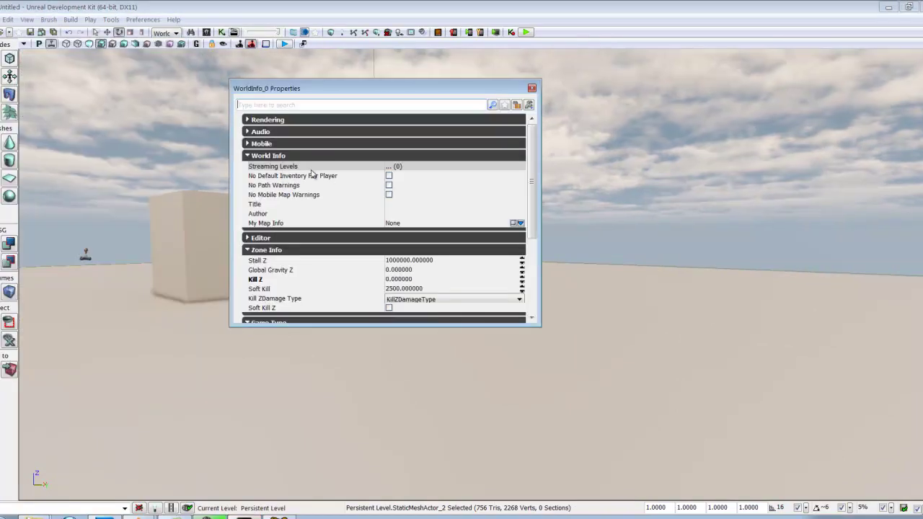
{"action": "scroll", "coordinate": [319, 177], "scroll_direction": "down", "scroll_amount": 5}
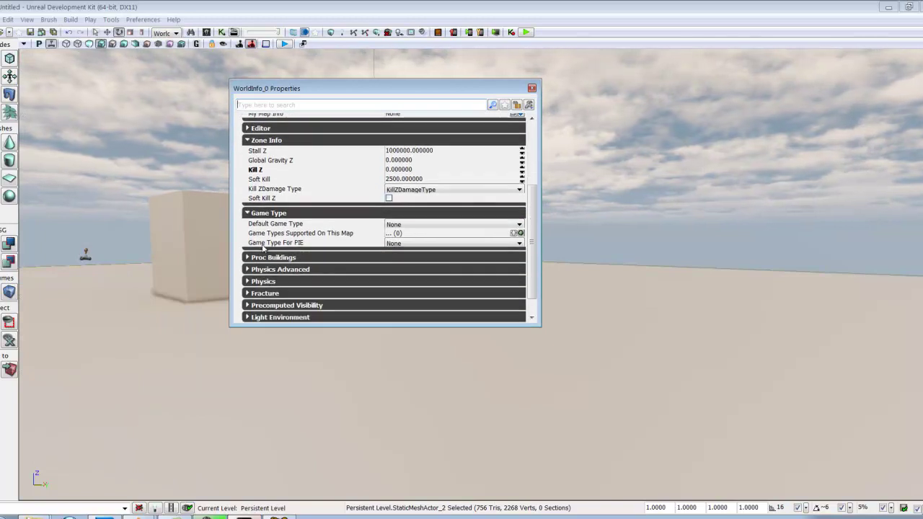
{"action": "mouse_move", "coordinate": [296, 243]}
{"action": "left_click", "coordinate": [412, 244]}
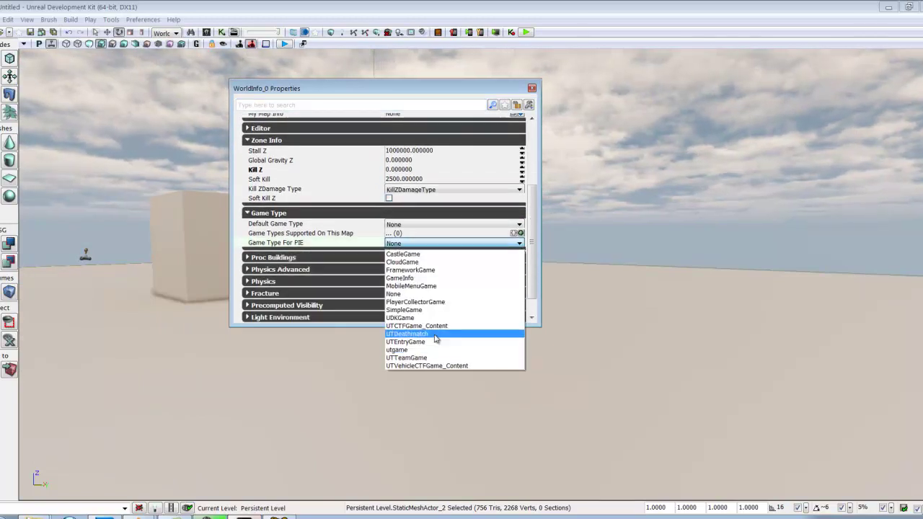
{"action": "left_click", "coordinate": [411, 333]}
{"action": "left_click_drag", "start_coordinate": [534, 231], "coordinate": [537, 165]}
{"action": "mouse_move", "coordinate": [307, 179]}
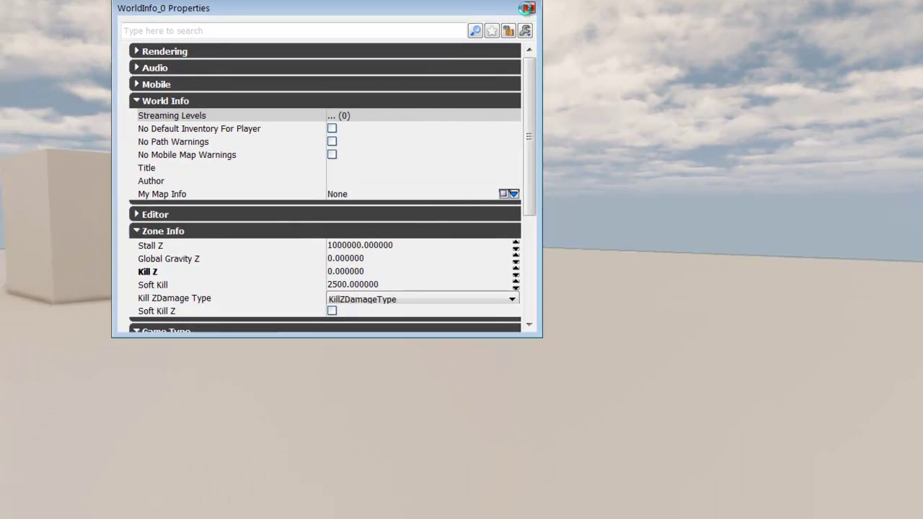
{"action": "left_click", "coordinate": [527, 8]}
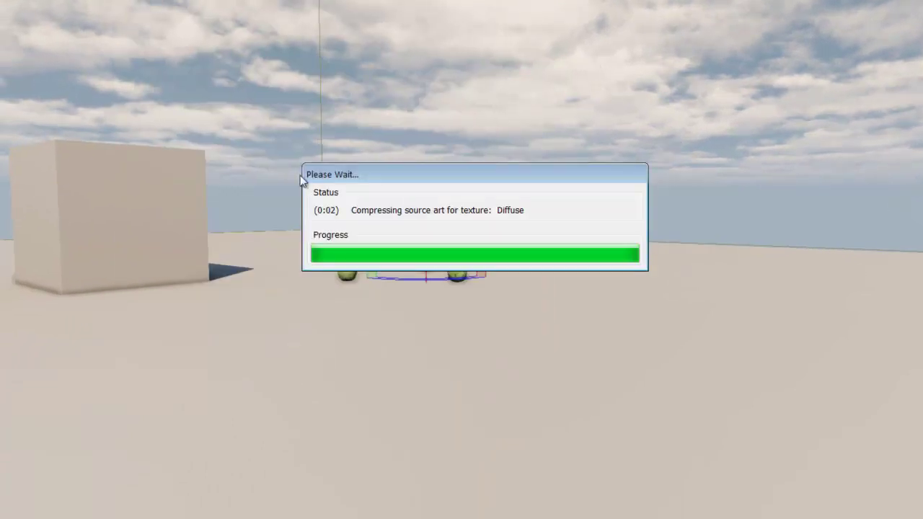
- Walk toward the zucchinis in the editor preview and shoot them over
{"action": "key", "text": "w"}
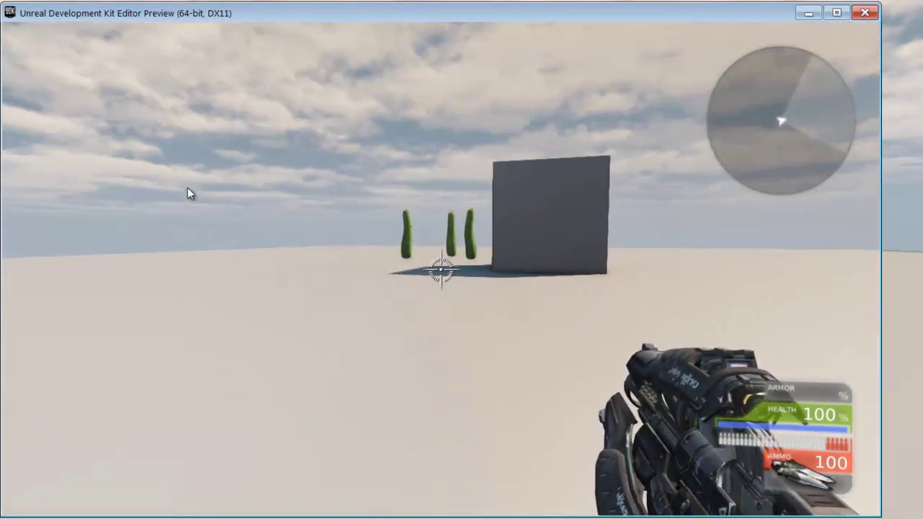
{"action": "key", "text": "w"}
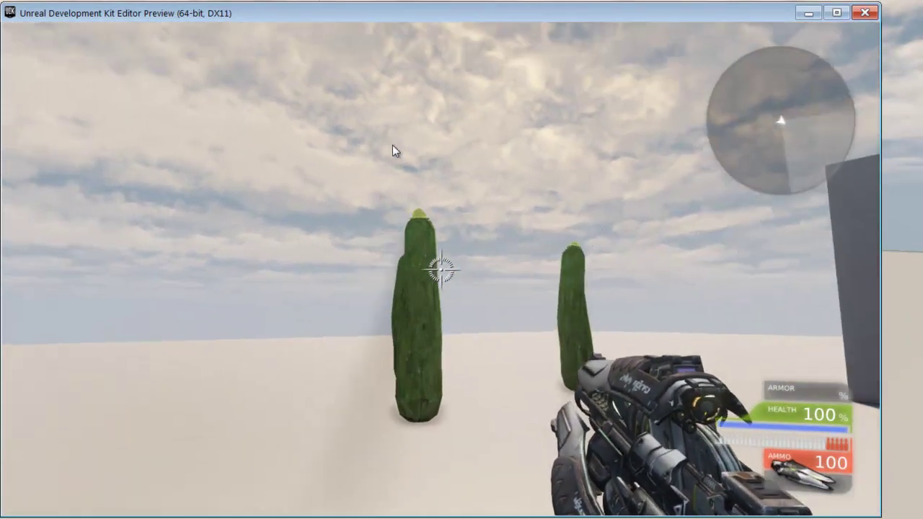
{"action": "left_click", "coordinate": [393, 147]}
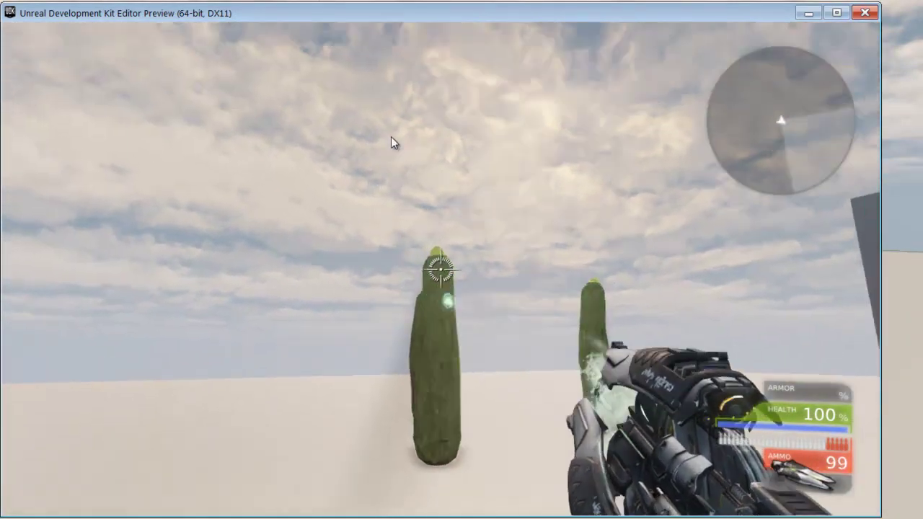
{"action": "key", "text": "s"}
{"action": "key", "text": "w"}
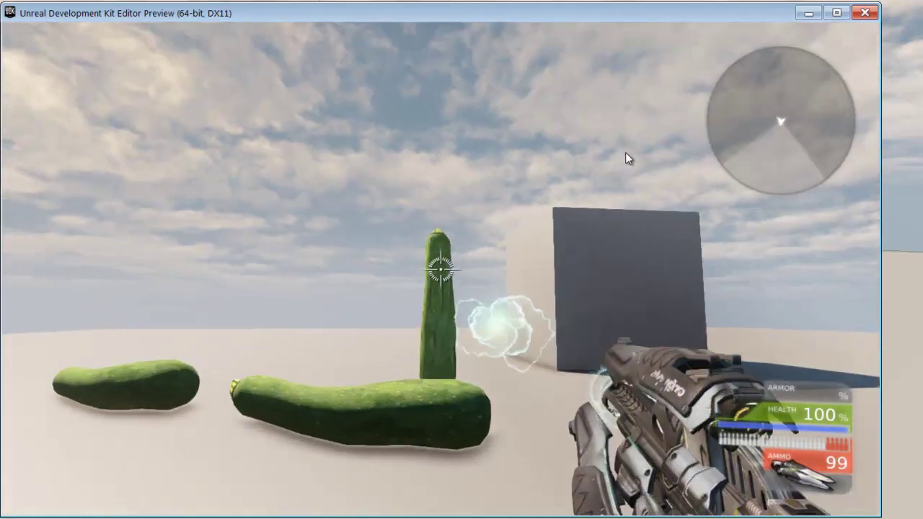
- Keep firing at the standing and long zucchinis until one tumbles away
{"action": "left_click", "coordinate": [653, 221]}
{"action": "left_click", "coordinate": [664, 211]}
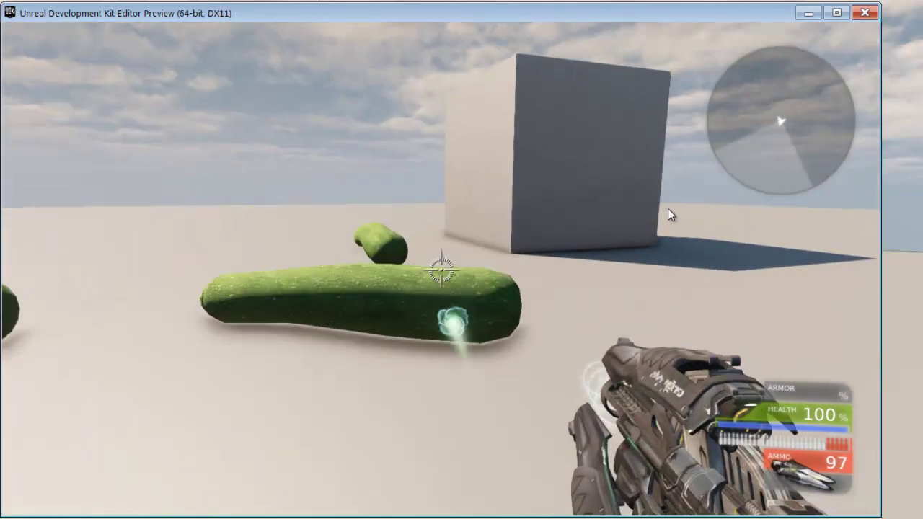
{"action": "left_click", "coordinate": [642, 203]}
{"action": "left_click", "coordinate": [567, 206]}
{"action": "left_click", "coordinate": [530, 215]}
{"action": "left_click", "coordinate": [483, 229]}
{"action": "left_click", "coordinate": [362, 225]}
{"action": "left_click", "coordinate": [418, 218]}
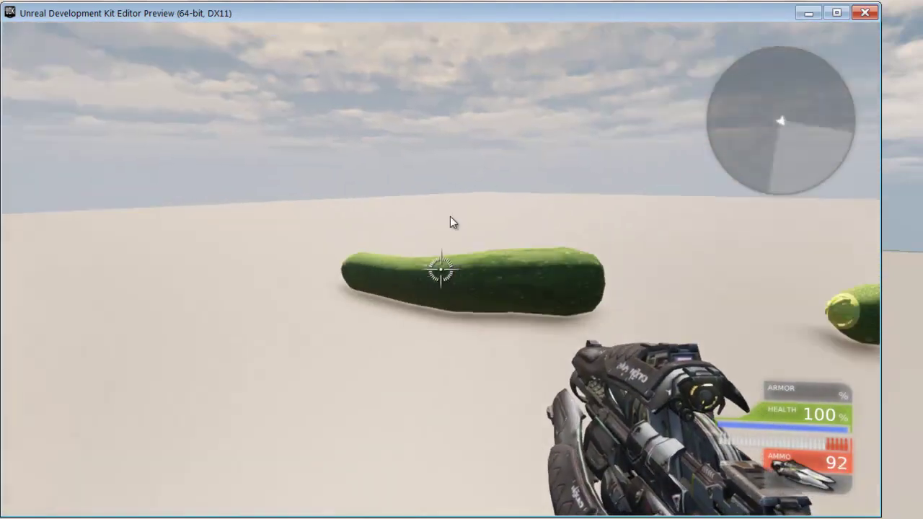
{"action": "left_click", "coordinate": [465, 214]}
{"action": "left_click", "coordinate": [480, 210]}
{"action": "left_click", "coordinate": [484, 212]}
{"action": "left_click", "coordinate": [490, 216]}
{"action": "left_click", "coordinate": [476, 213]}
{"action": "left_click", "coordinate": [457, 207]}
{"action": "left_click_drag", "start_coordinate": [455, 208], "coordinate": [490, 191]}
- Walk past the cube and fire repeatedly at the nearby zucchinis
{"action": "key", "text": "w"}
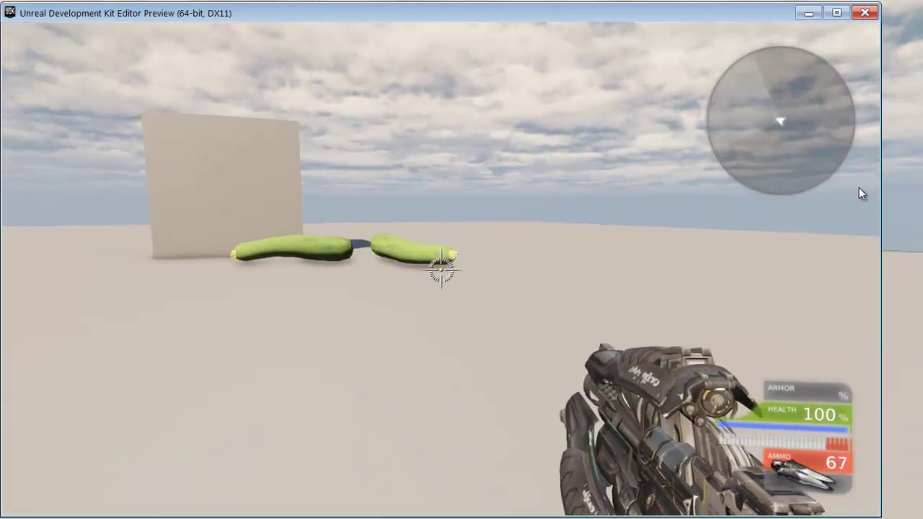
{"action": "key", "text": "w"}
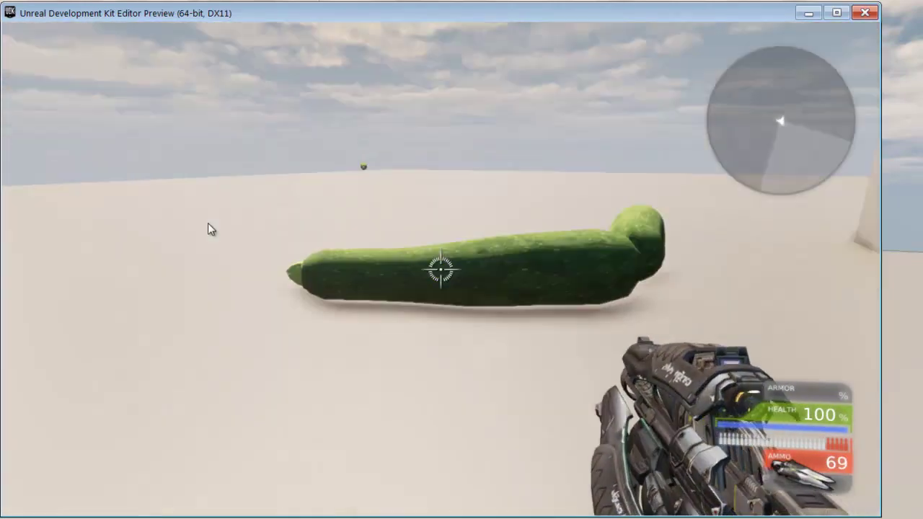
{"action": "left_click", "coordinate": [208, 230]}
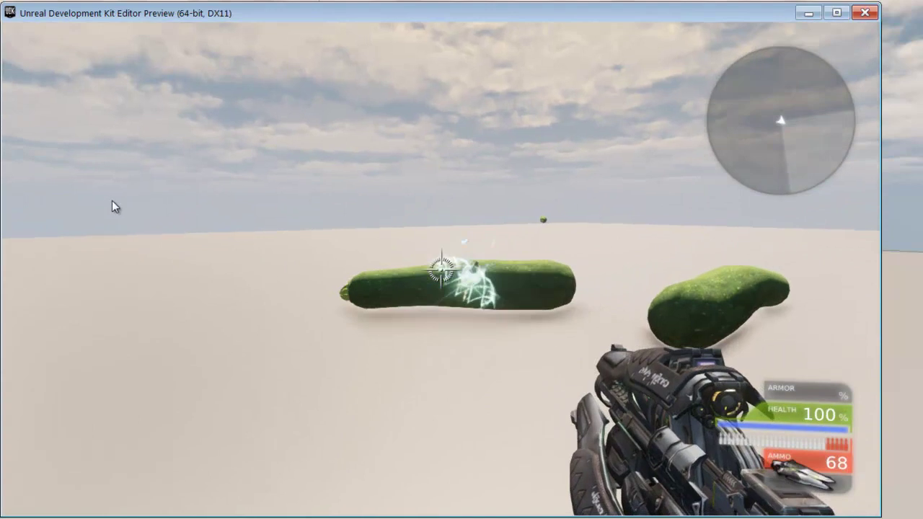
{"action": "left_click", "coordinate": [101, 204]}
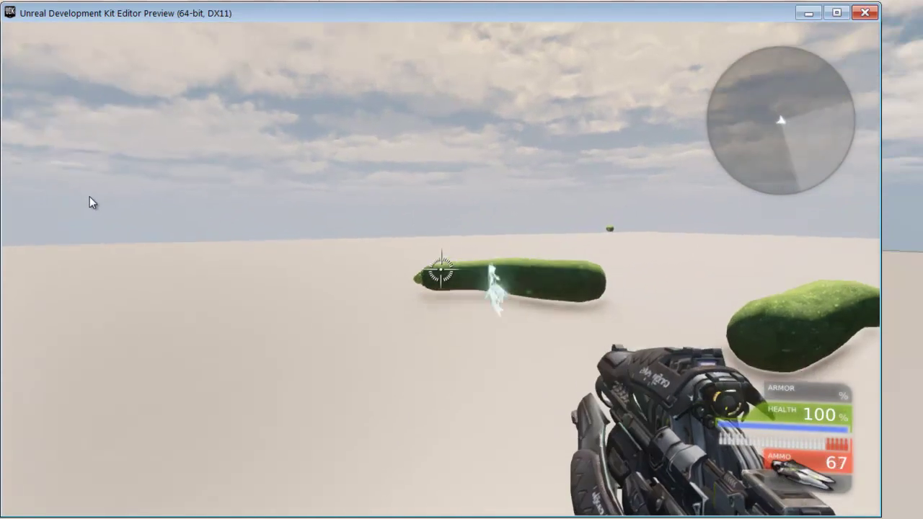
{"action": "left_click", "coordinate": [116, 195]}
{"action": "left_click", "coordinate": [166, 198]}
{"action": "left_click", "coordinate": [202, 205]}
- Turn toward the large zucchini, blast it with a beam and move around it
{"action": "key", "text": "w"}
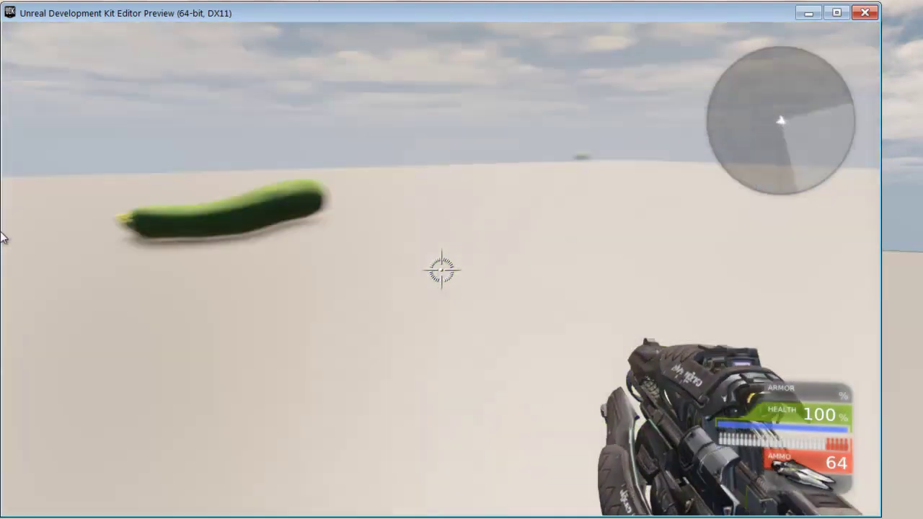
{"action": "key", "text": "s"}
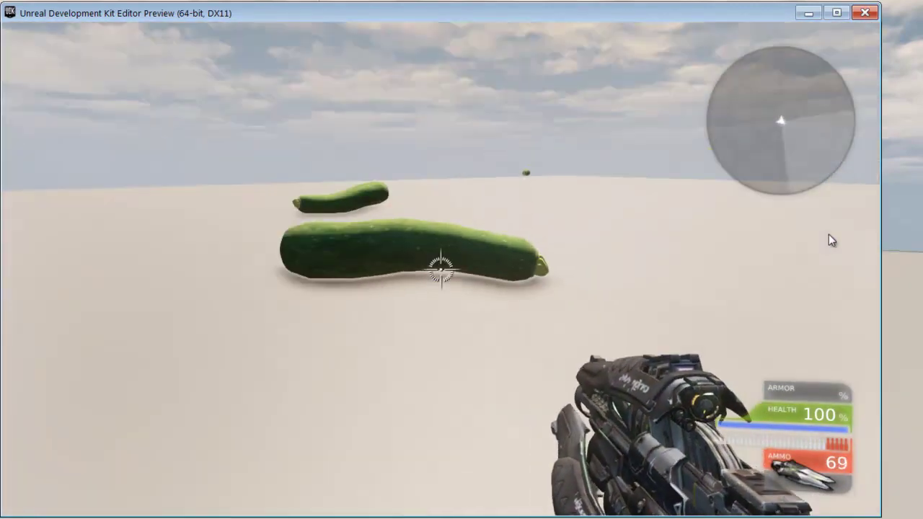
{"action": "left_click_drag", "start_coordinate": [811, 224], "coordinate": [880, 217]}
{"action": "key", "text": "w"}
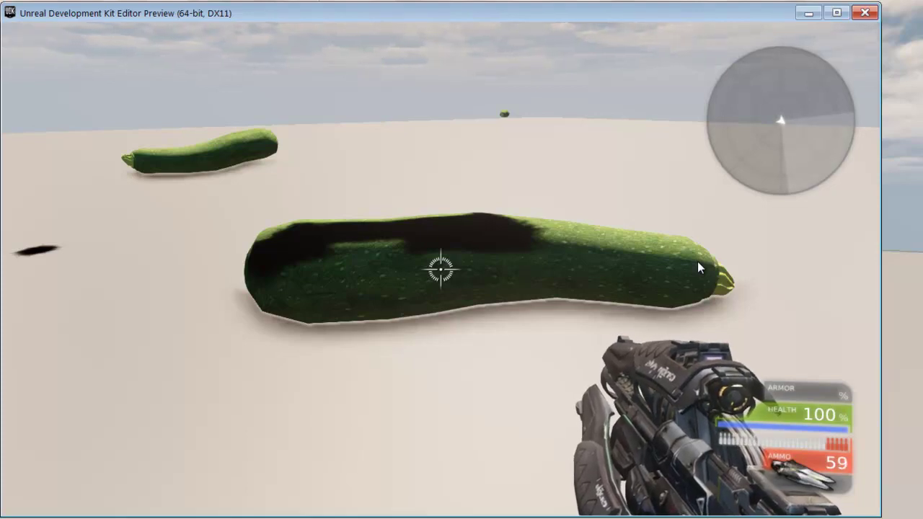
{"action": "mouse_move", "coordinate": [677, 248]}
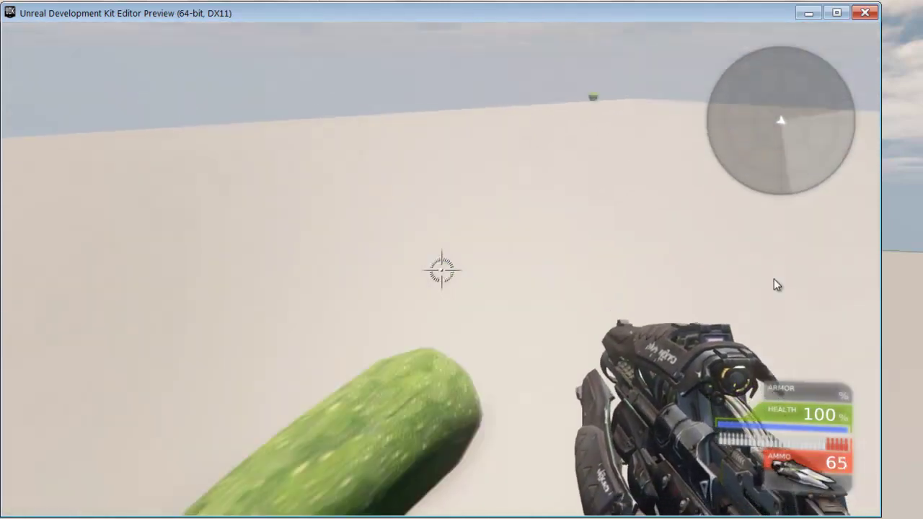
{"action": "mouse_move", "coordinate": [880, 247]}
{"action": "key", "text": "s"}
{"action": "mouse_move", "coordinate": [818, 226]}
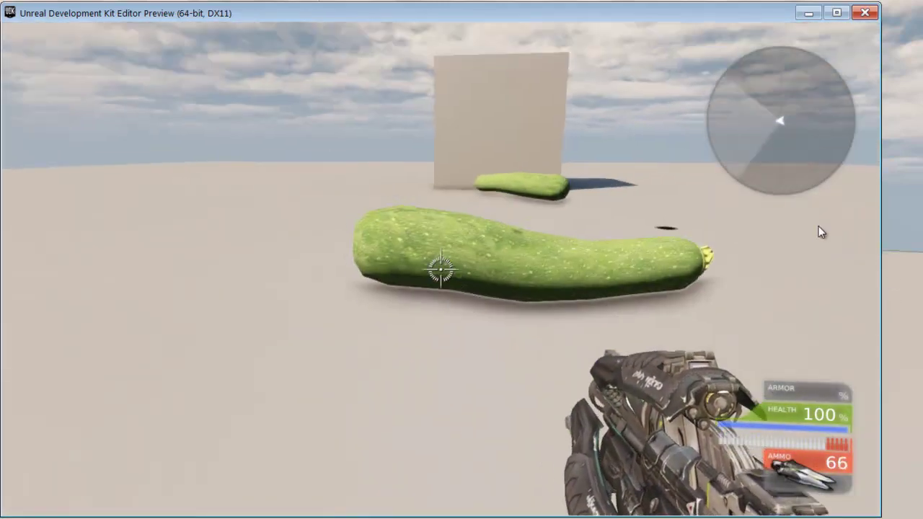